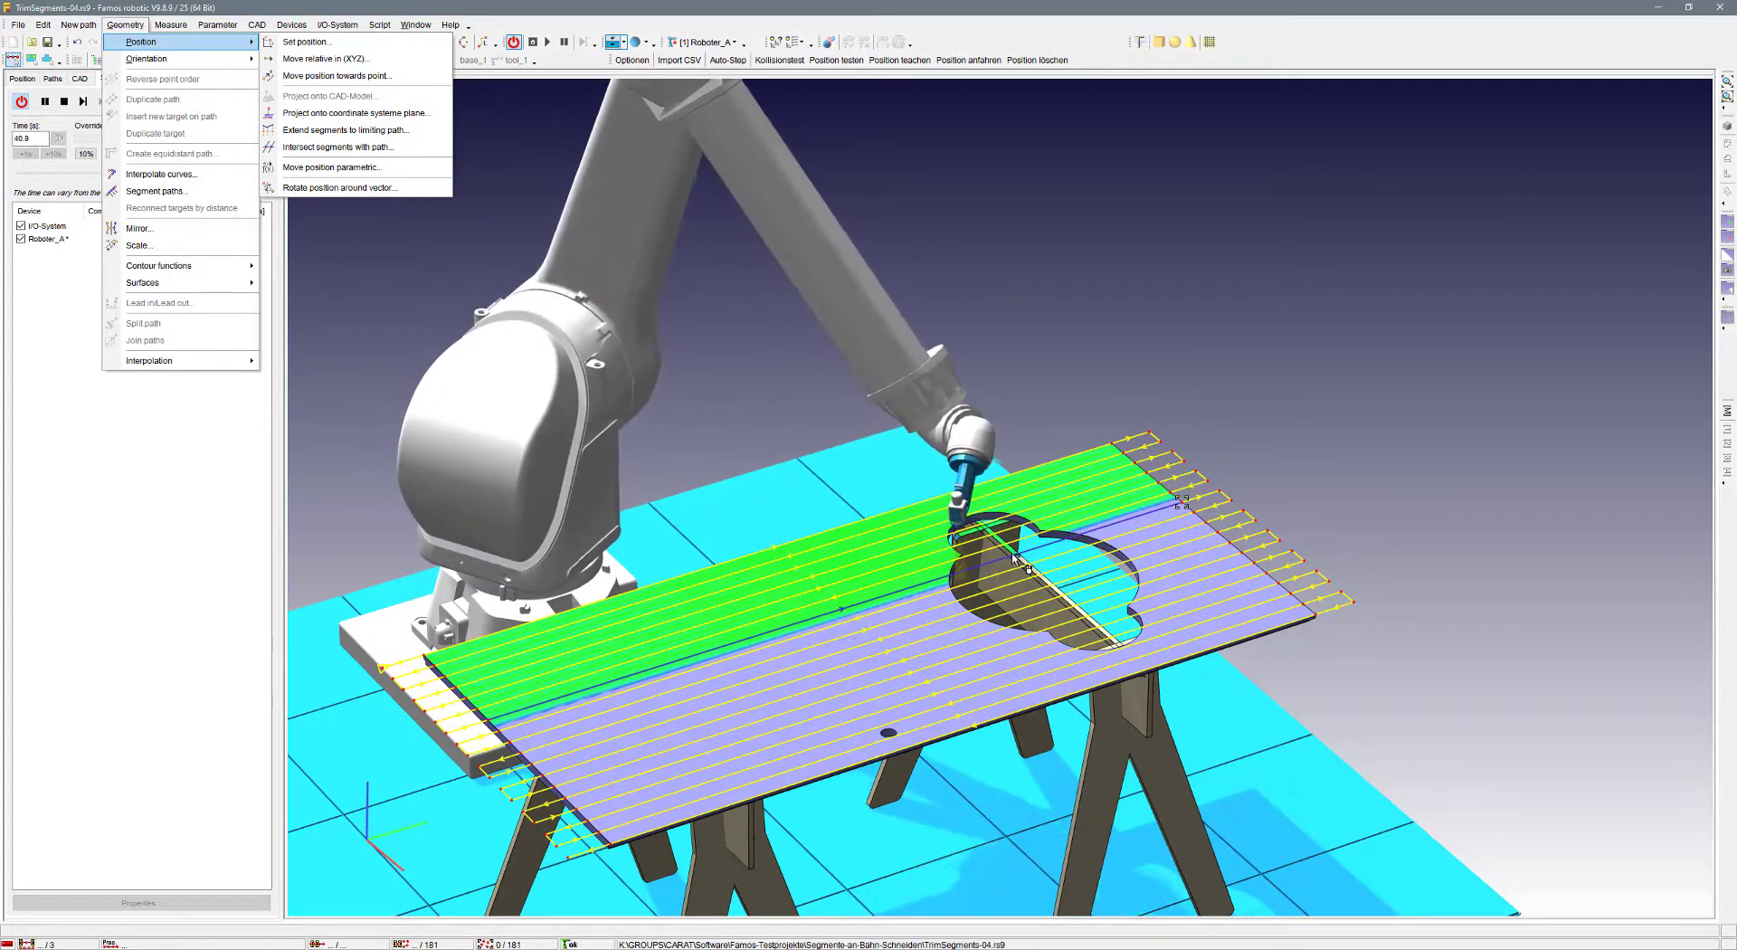
# - Stop the running robot coating simulation on the door panel and reset the robot to its start position
pyautogui.scroll(5, 1013, 556)
pyautogui.moveTo(1017, 572); pyautogui.dragTo(1014, 446, button='middle')
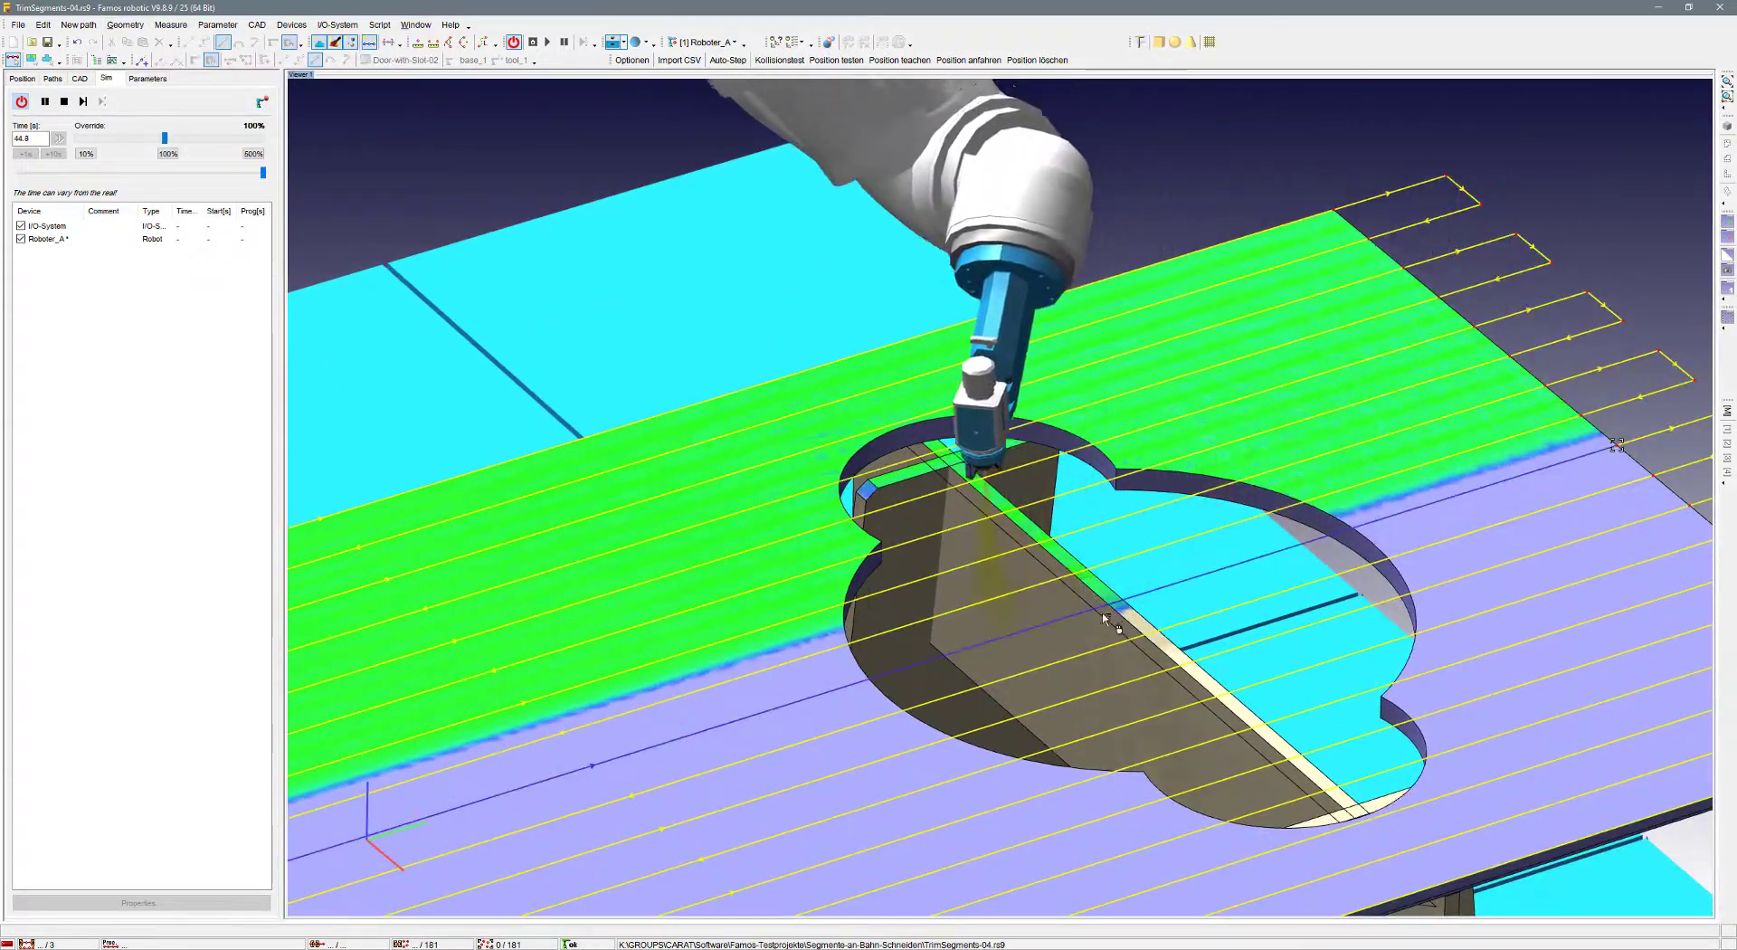
pyautogui.scroll(-3, 1114, 623)
pyautogui.scroll(-3, 1115, 622)
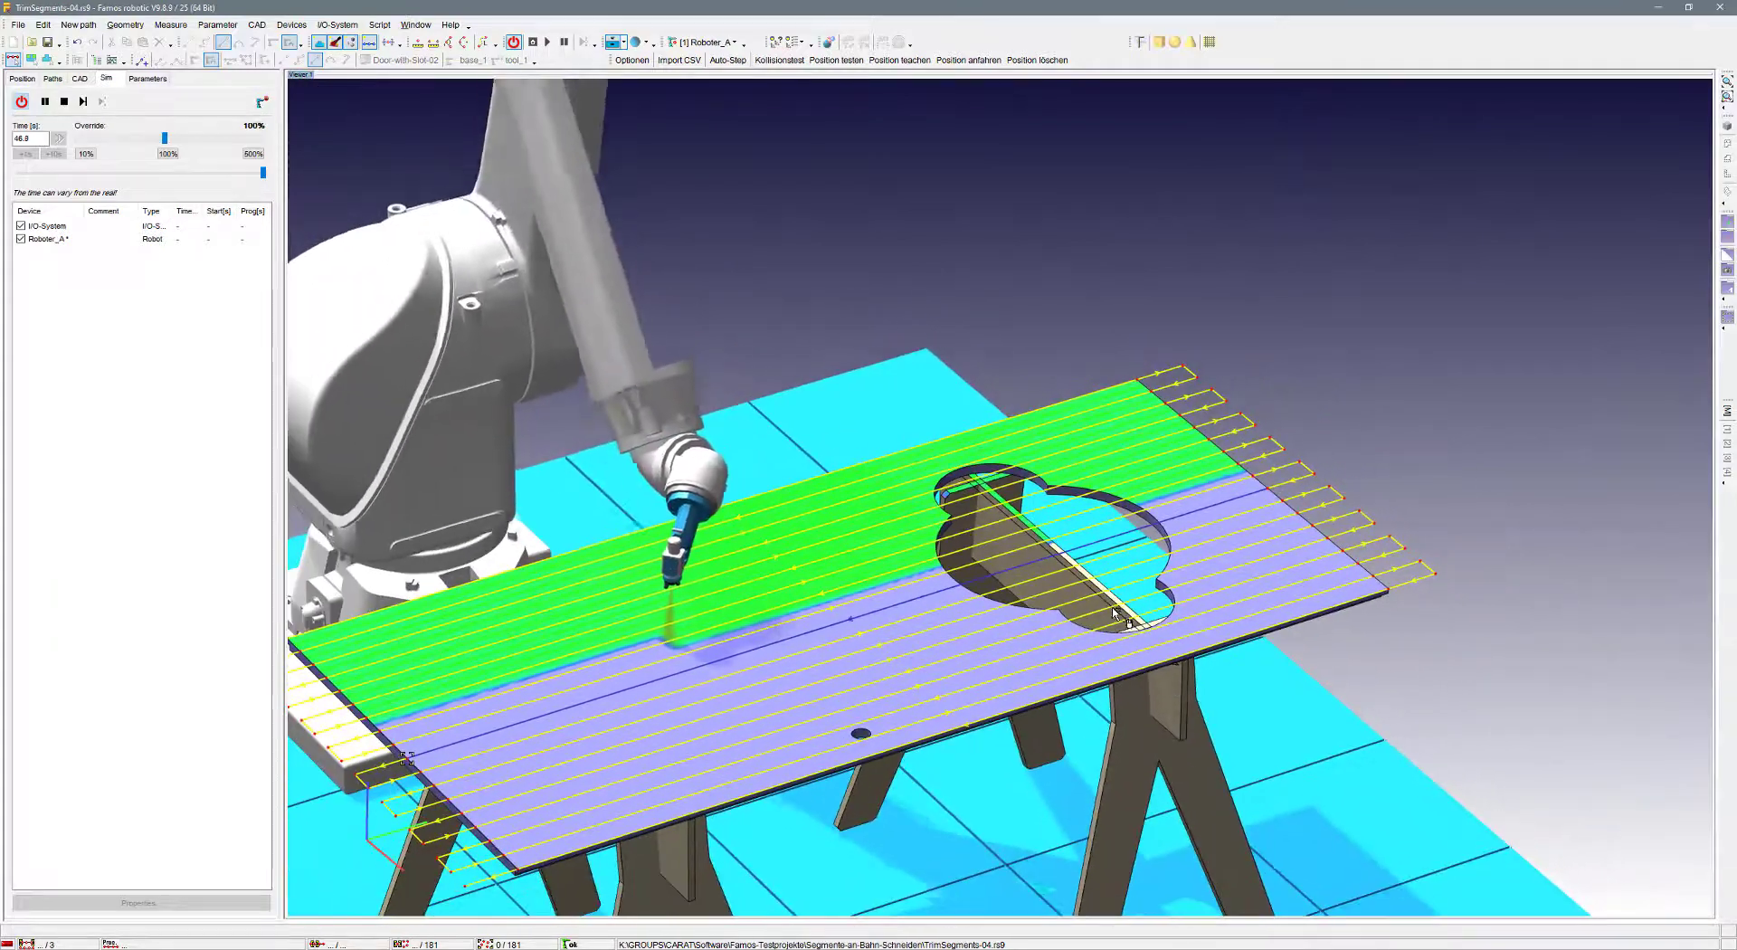
pyautogui.moveTo(1114, 623); pyautogui.dragTo(1018, 589, button='middle')
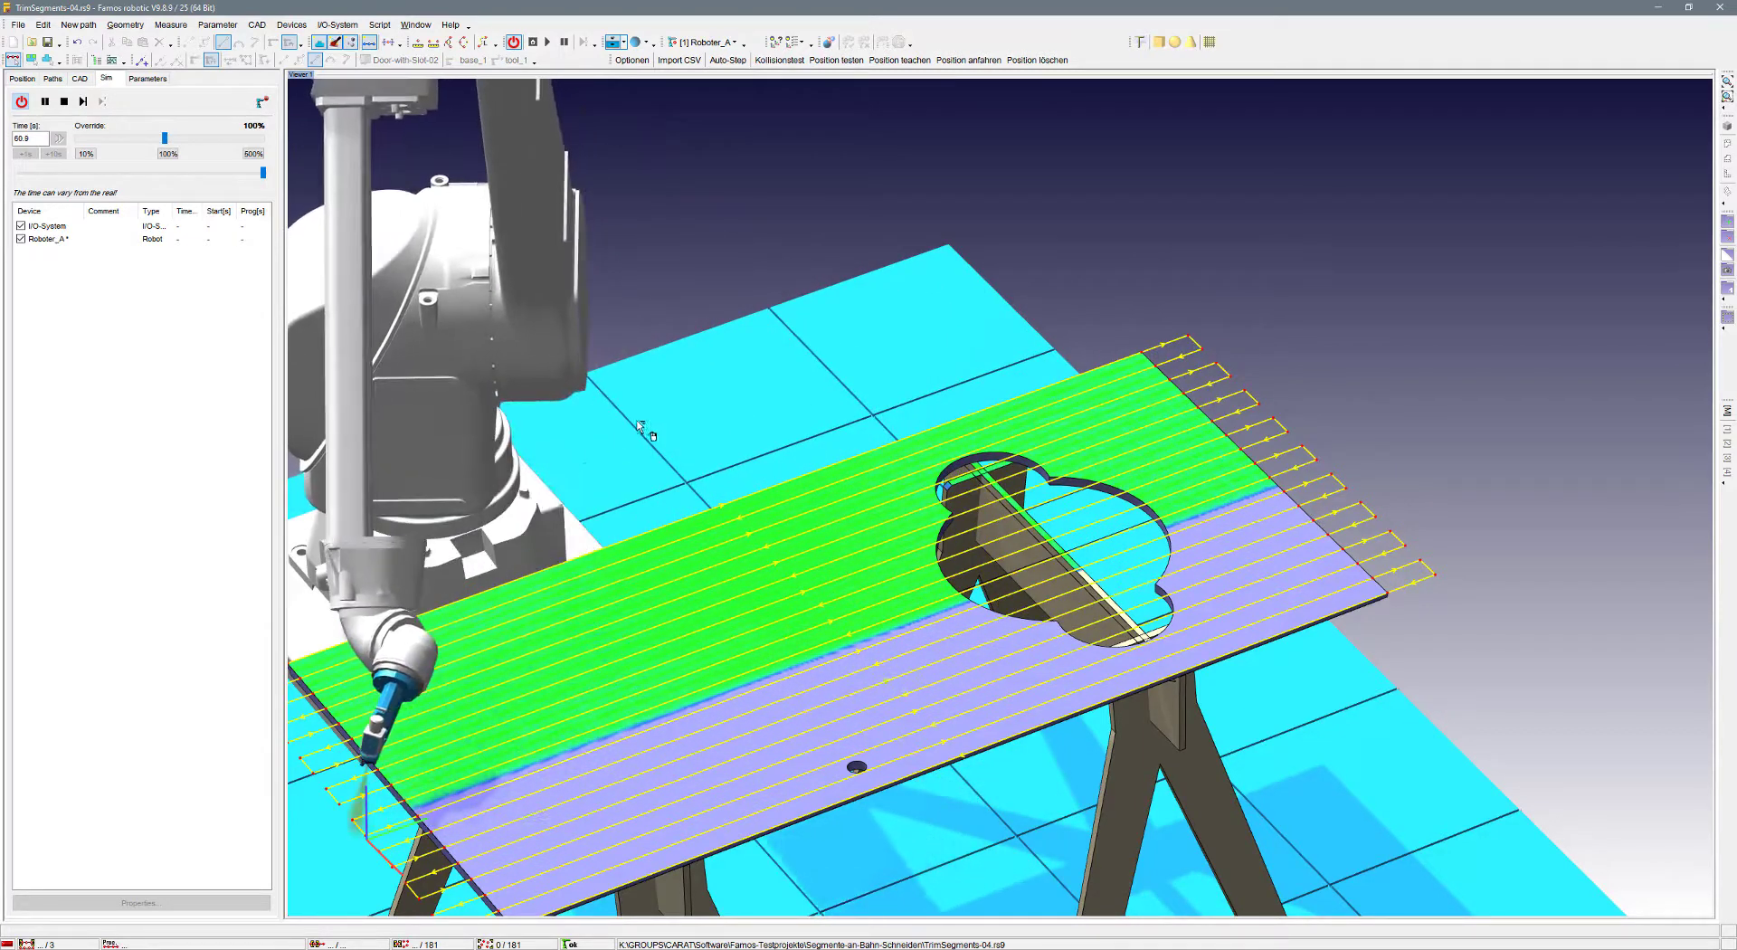
pyautogui.click(516, 48)
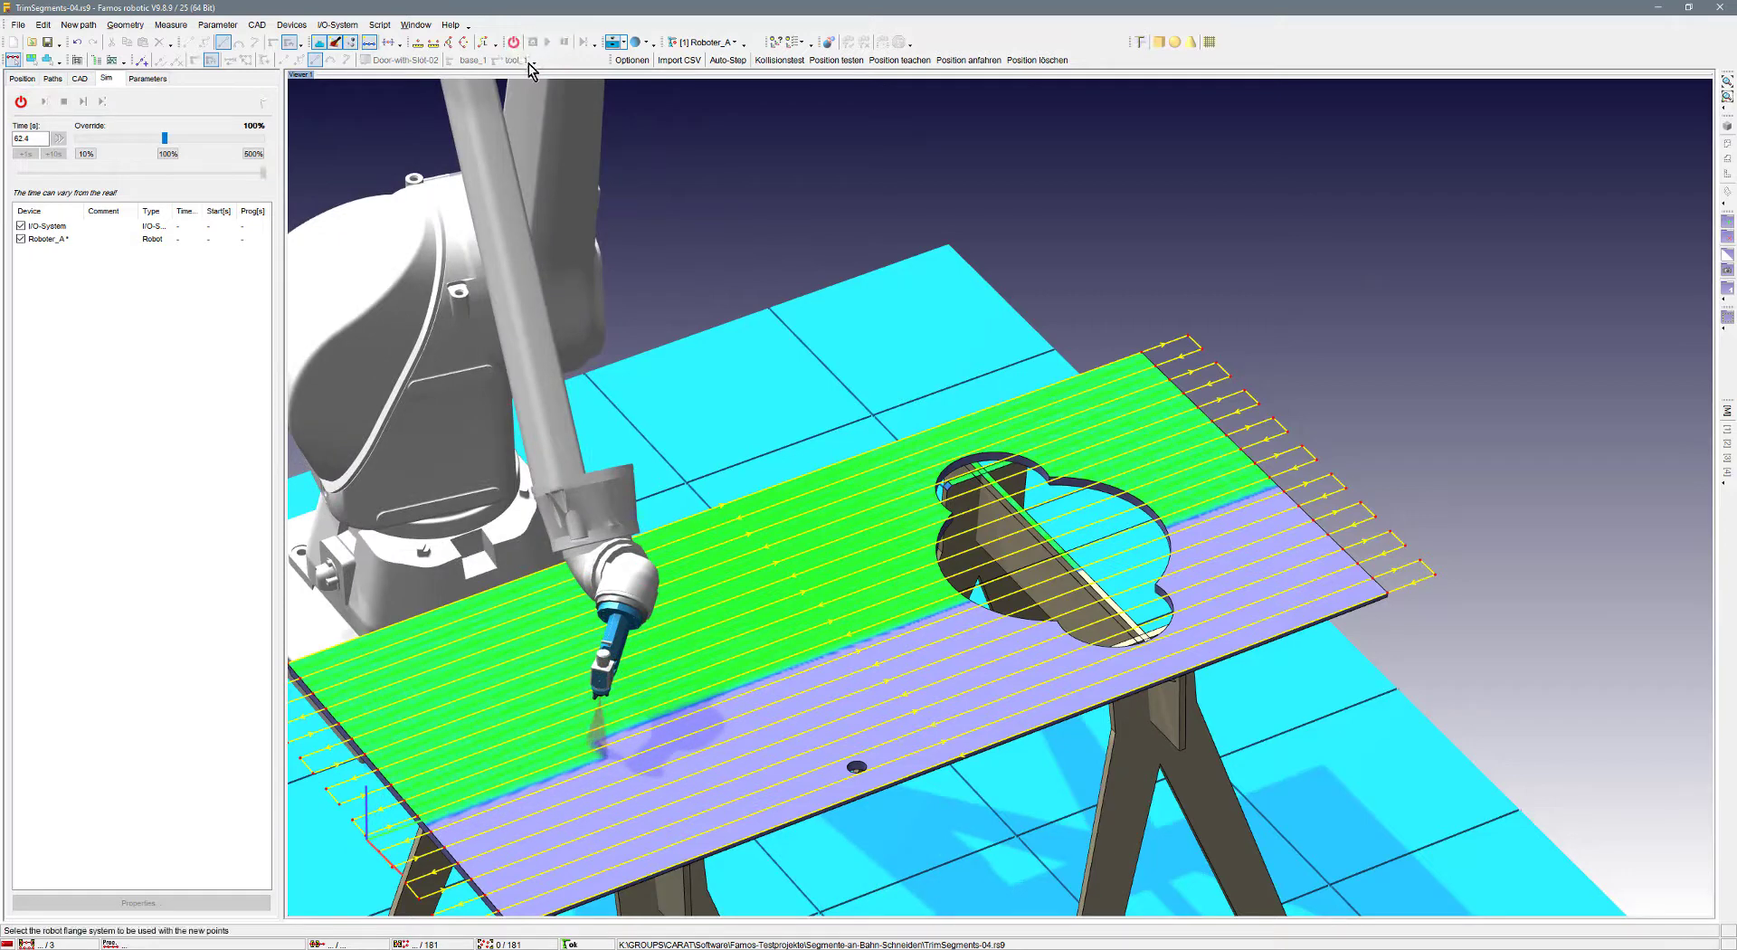
pyautogui.click(514, 43)
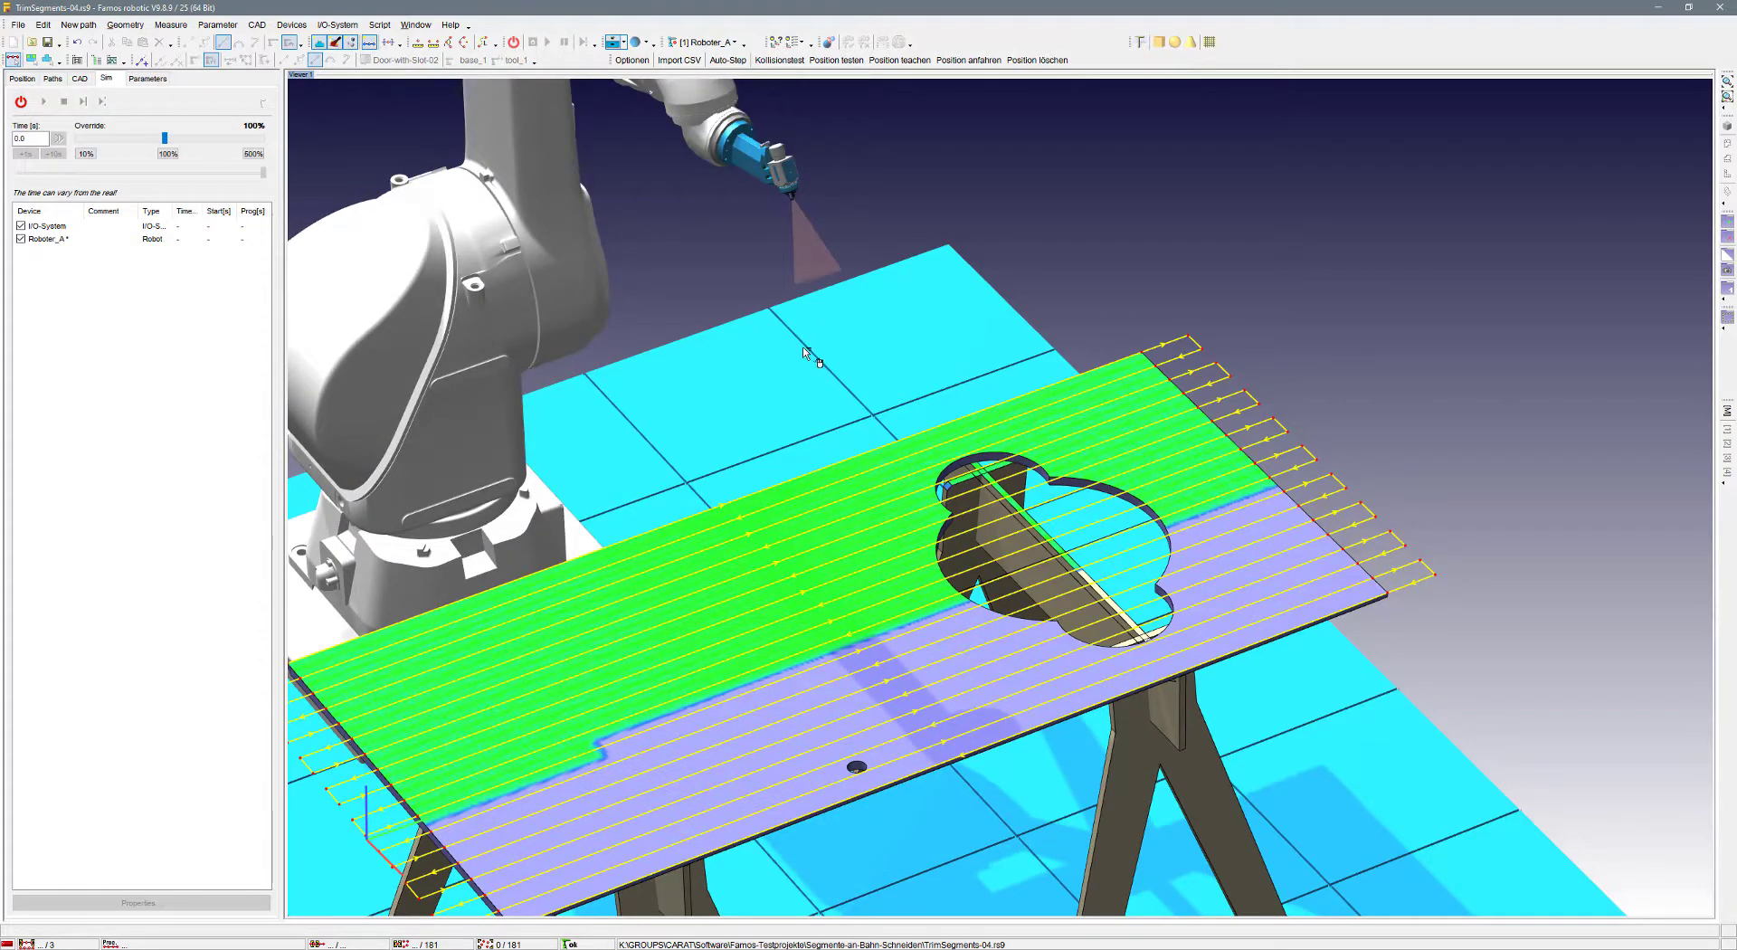
# - Create a new path along the edge of the cutout in the door using Range on surface border
pyautogui.scroll(4, 1211, 408)
pyautogui.moveTo(1211, 407); pyautogui.dragTo(1104, 398, button='middle')
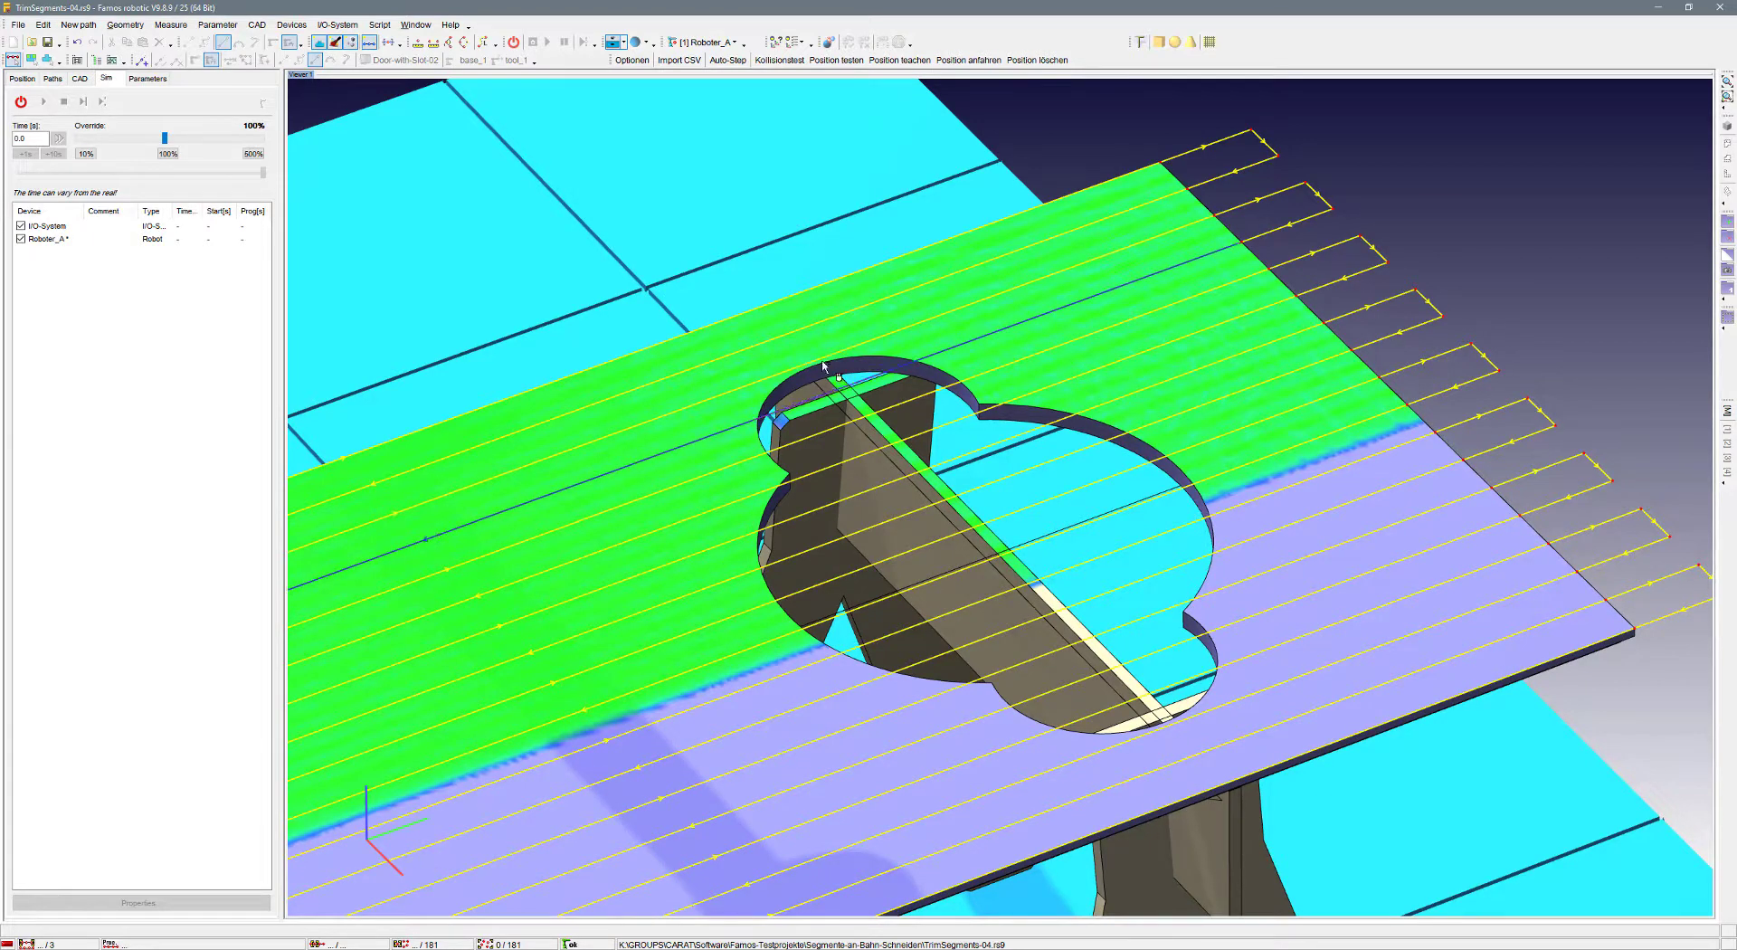
pyautogui.click(138, 61)
pyautogui.click(404, 129)
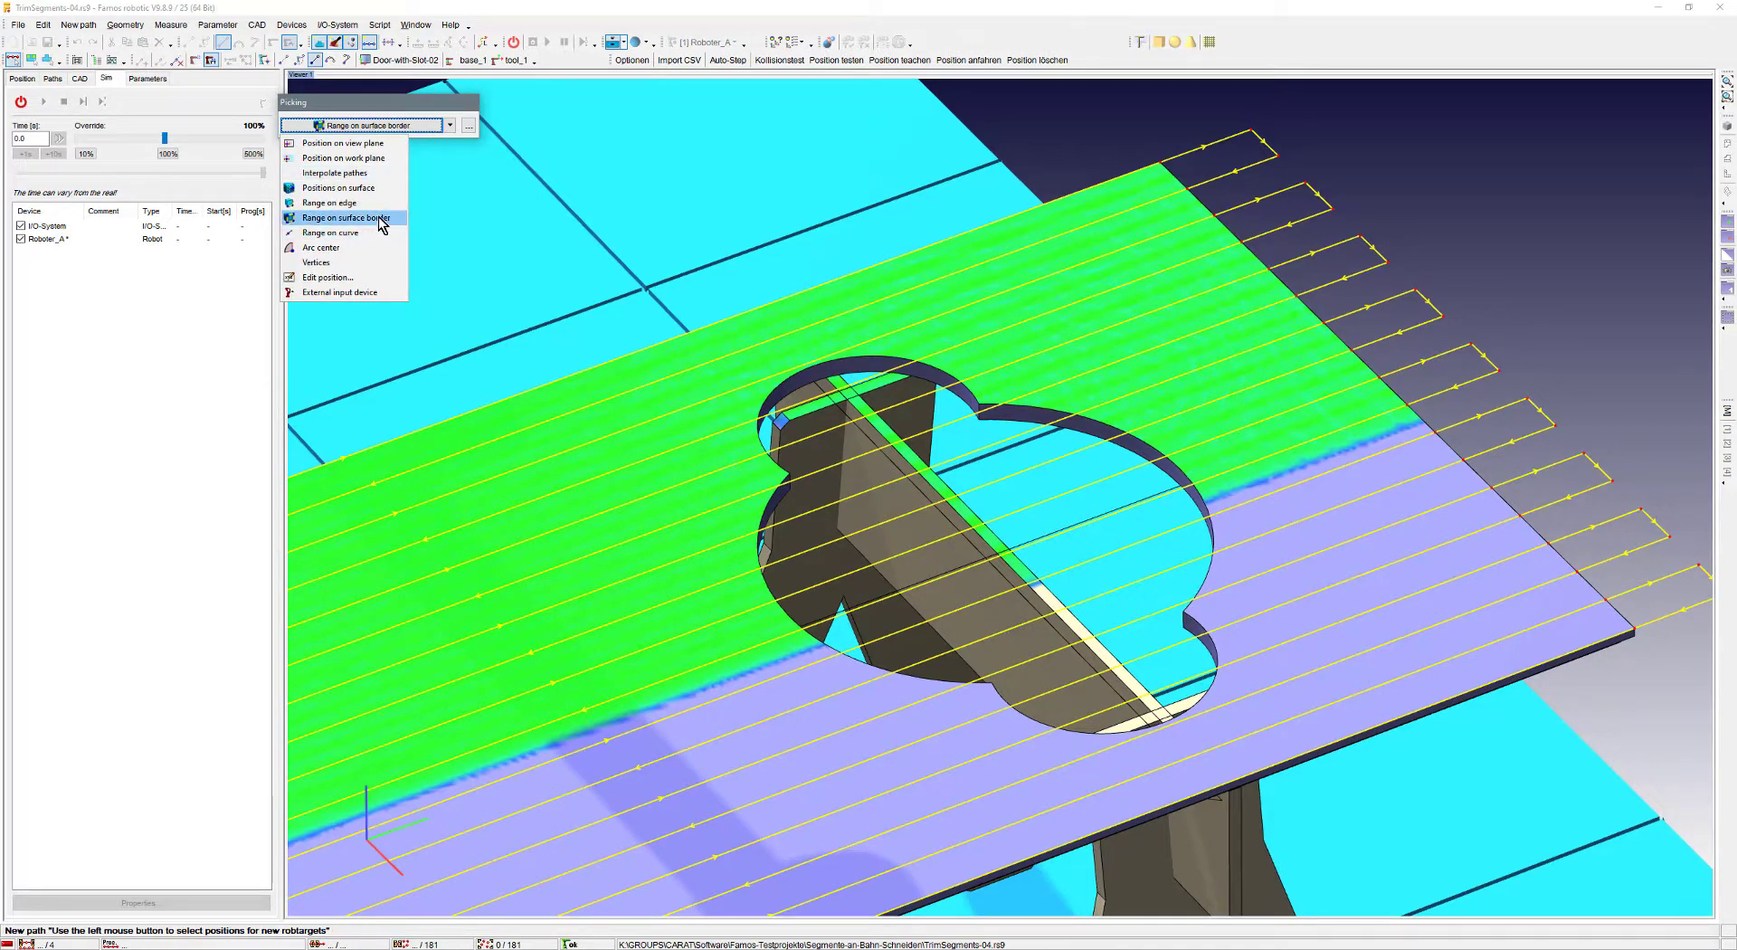
pyautogui.click(1154, 455)
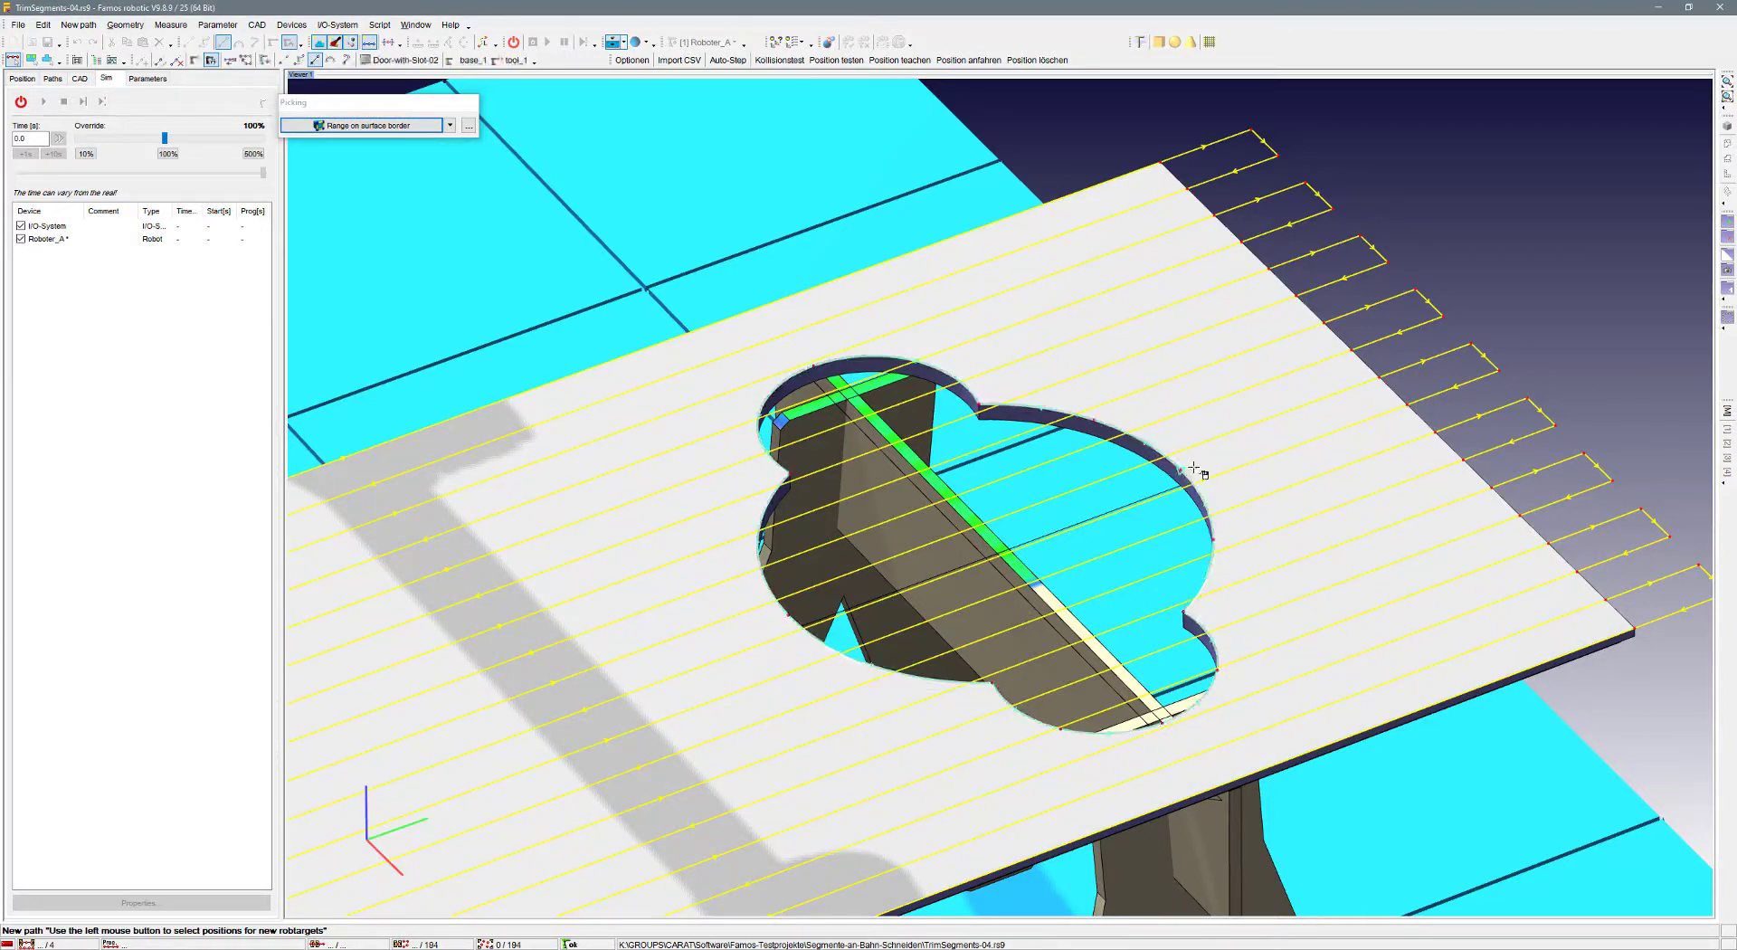
pyautogui.rightClick(1185, 471)
pyautogui.click(1224, 474)
pyautogui.click(1183, 476)
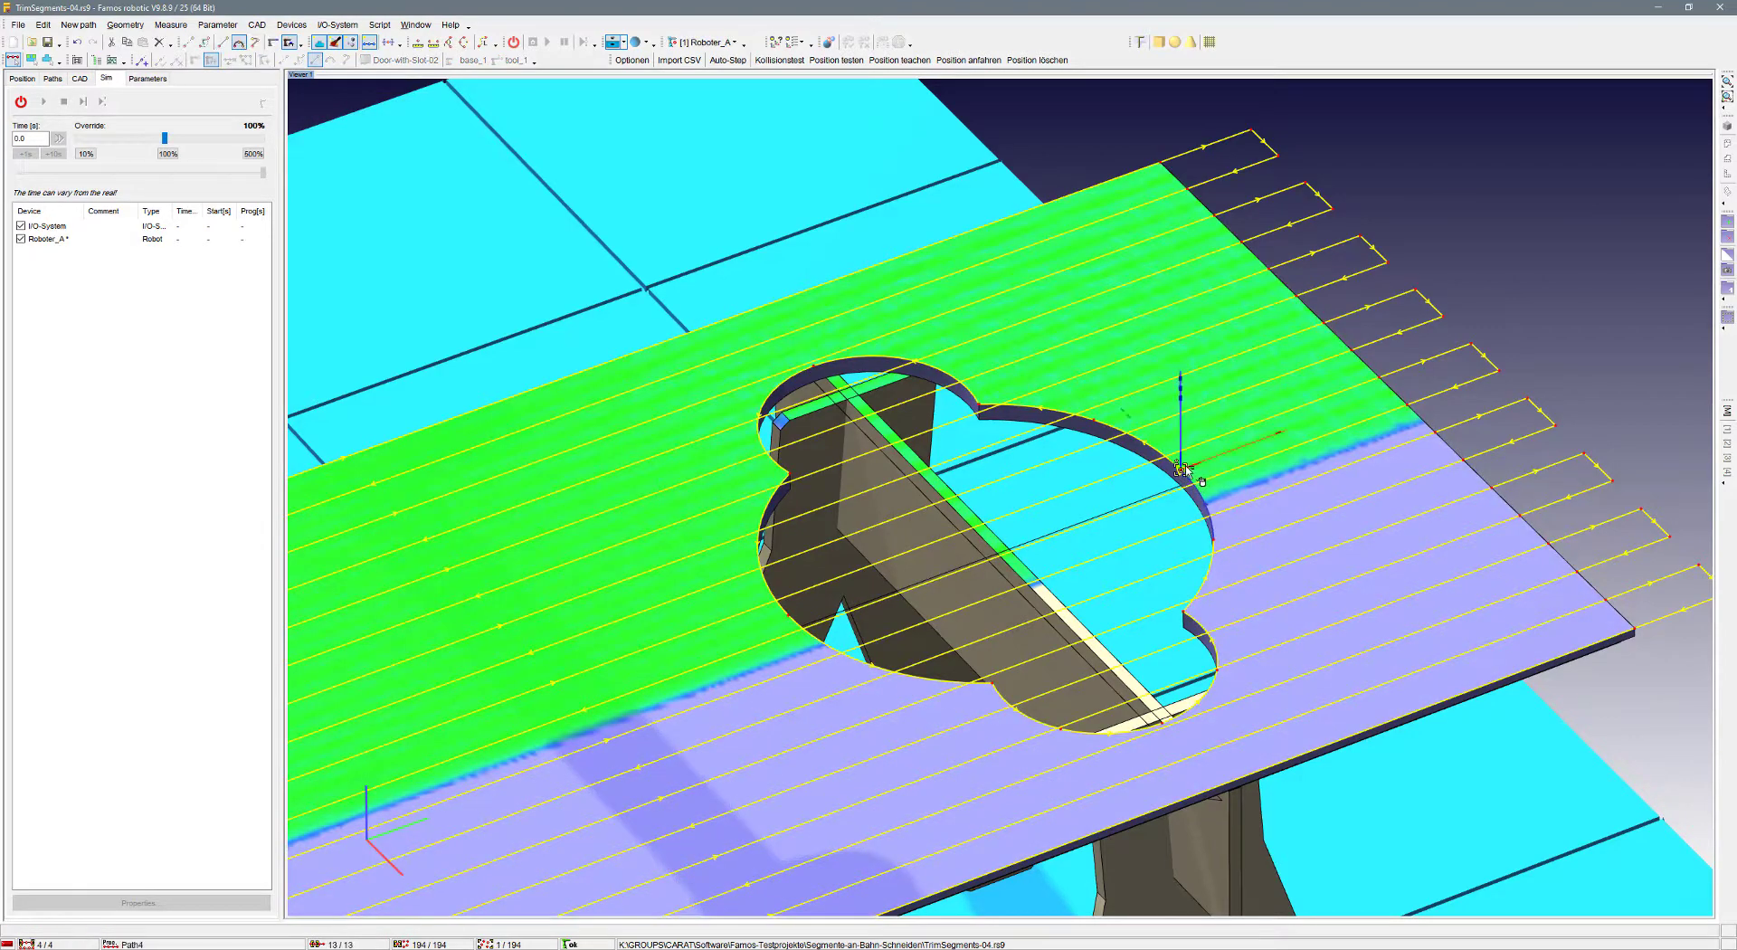
# - Start Intersect segments with path and choose the new cutout border path as the intersecting path
pyautogui.moveTo(1183, 475); pyautogui.dragTo(1120, 521, button='middle')
pyautogui.scroll(-5, 1122, 511)
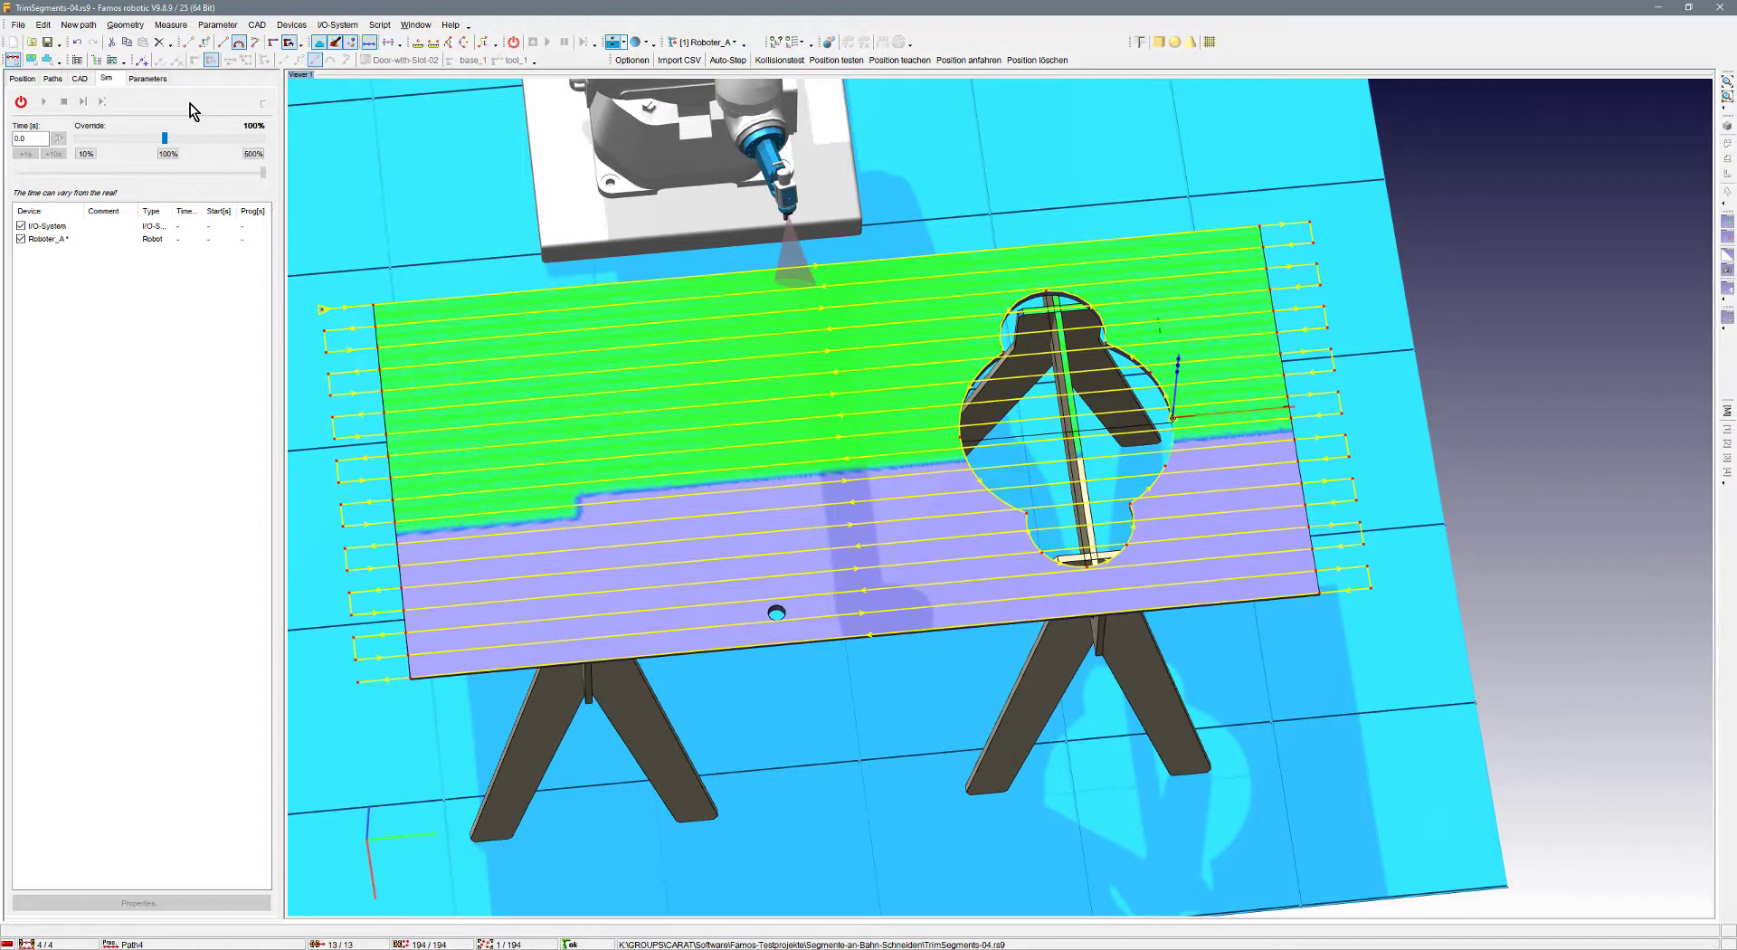
pyautogui.click(125, 25)
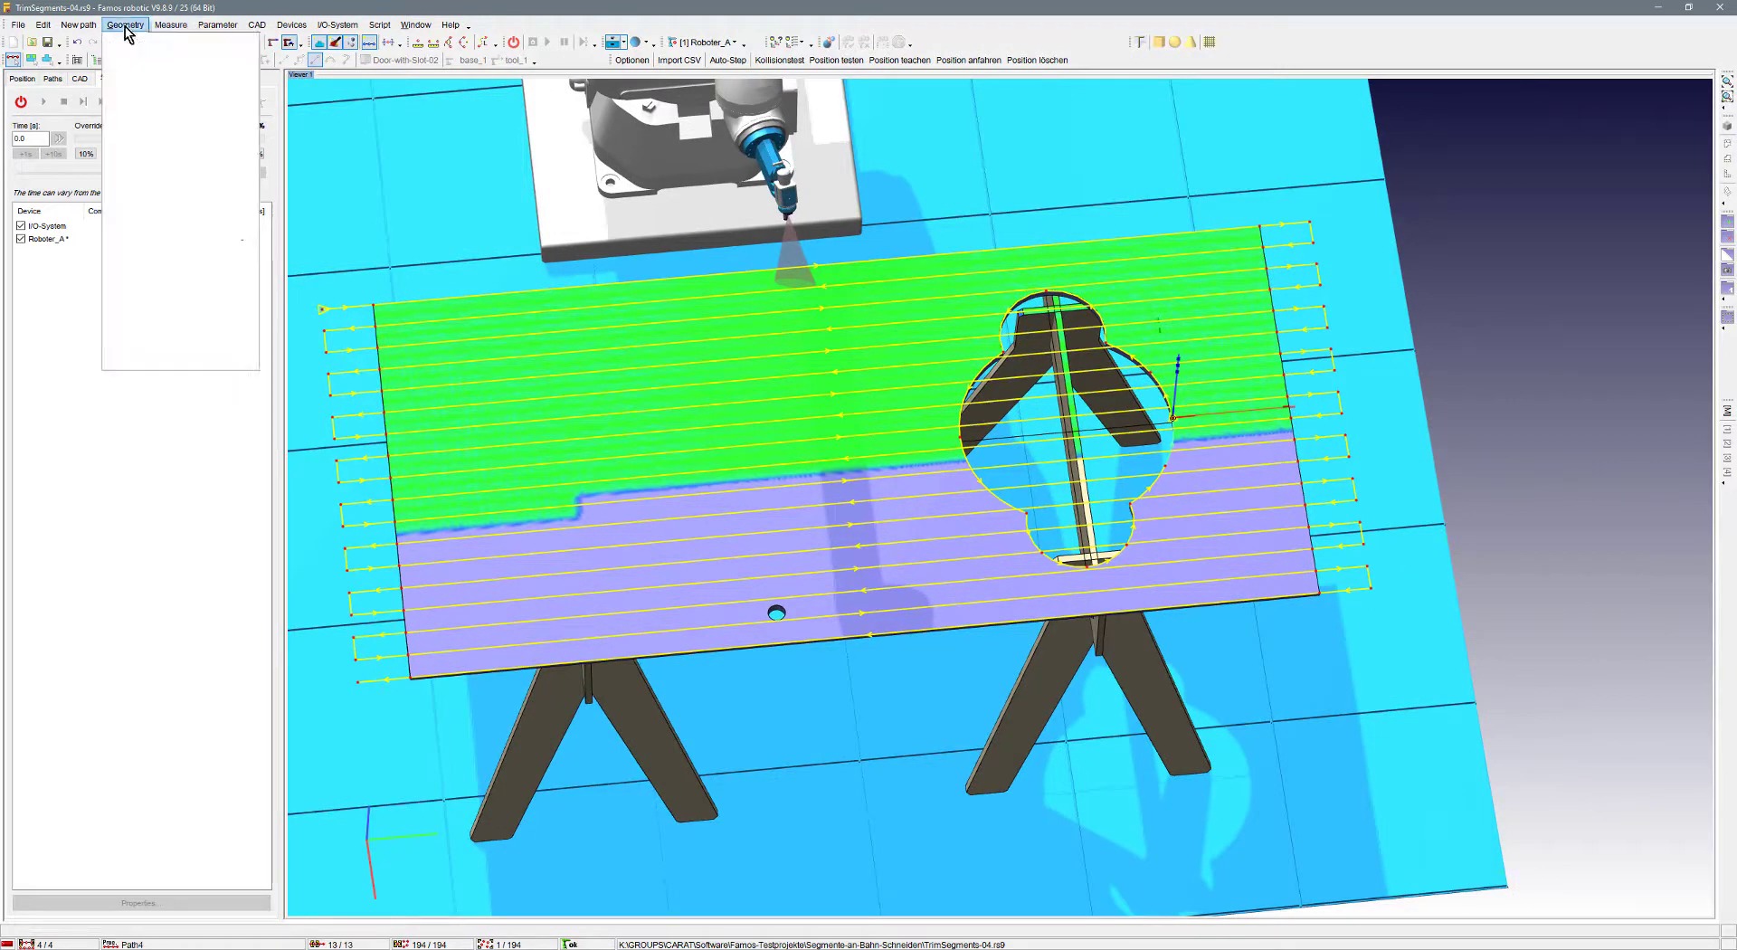
pyautogui.moveTo(145, 42)
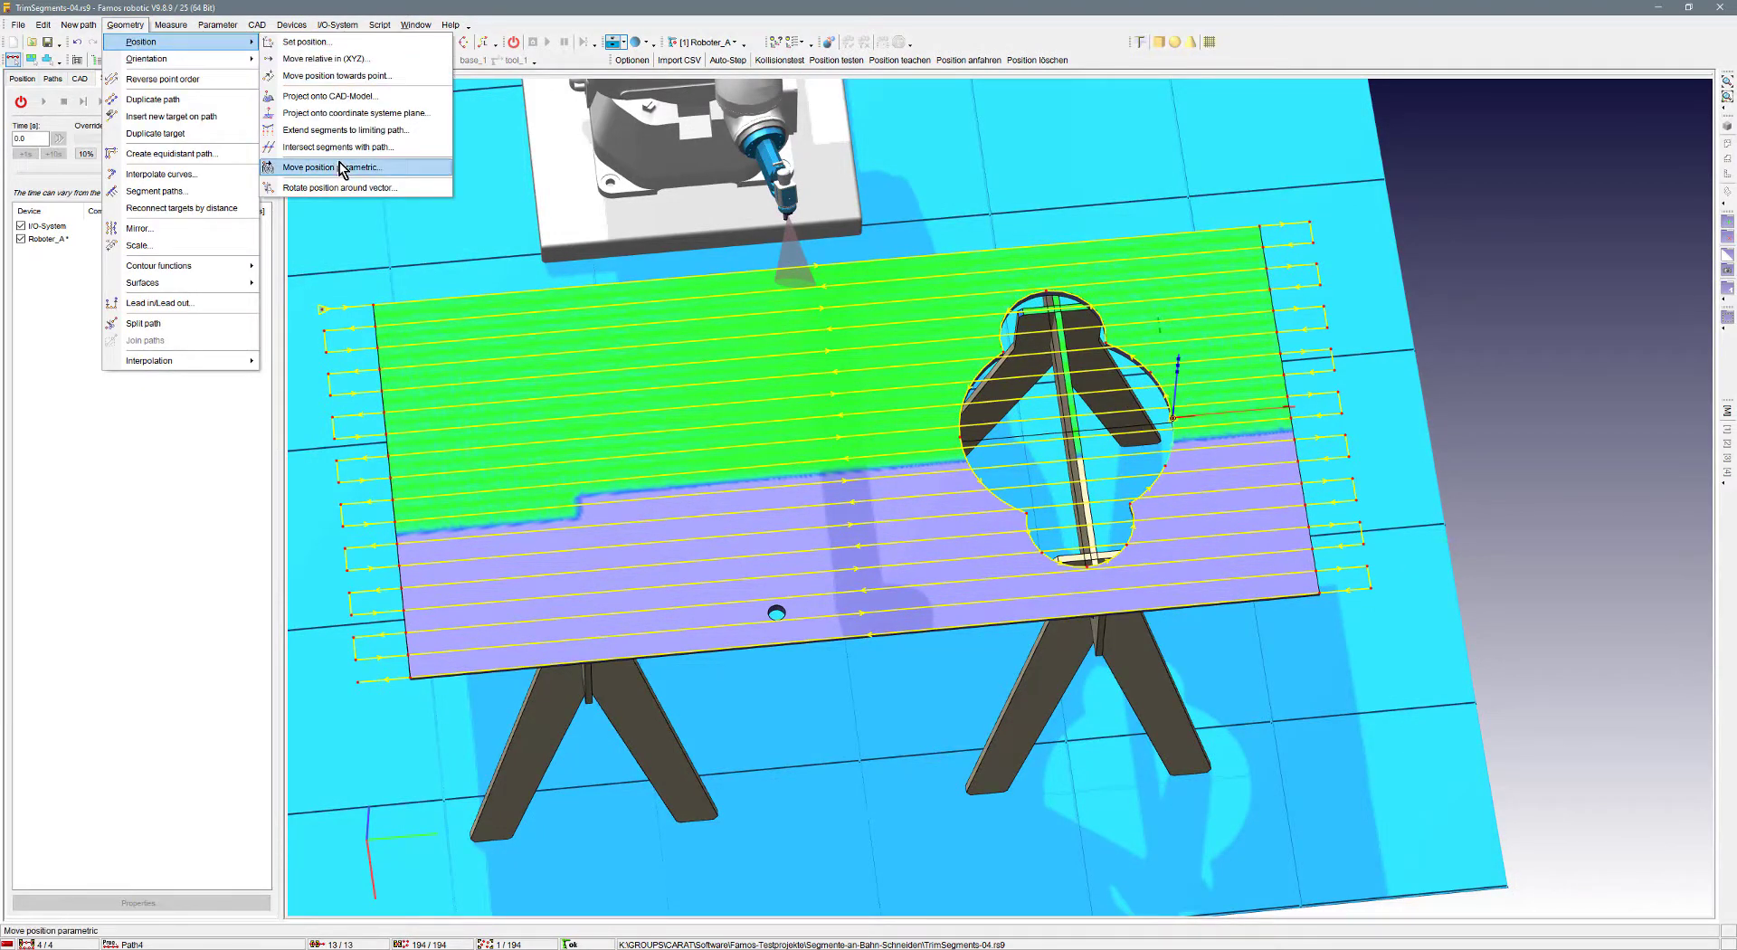
pyautogui.click(363, 147)
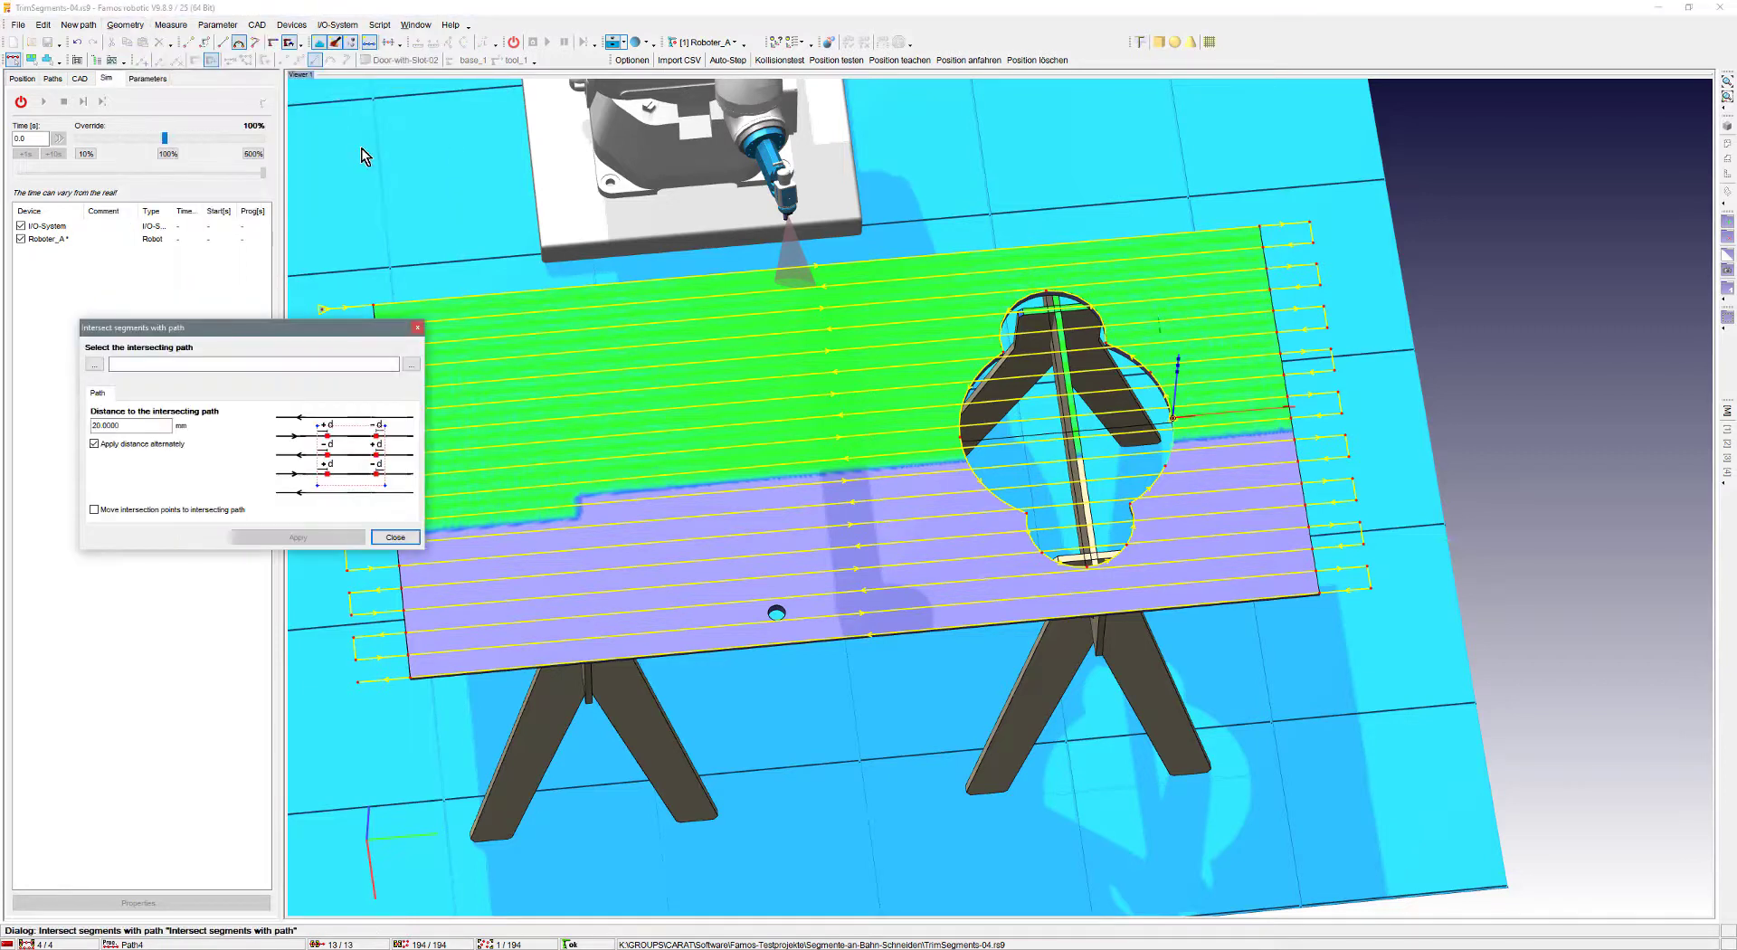
pyautogui.moveTo(380, 339); pyautogui.dragTo(716, 335)
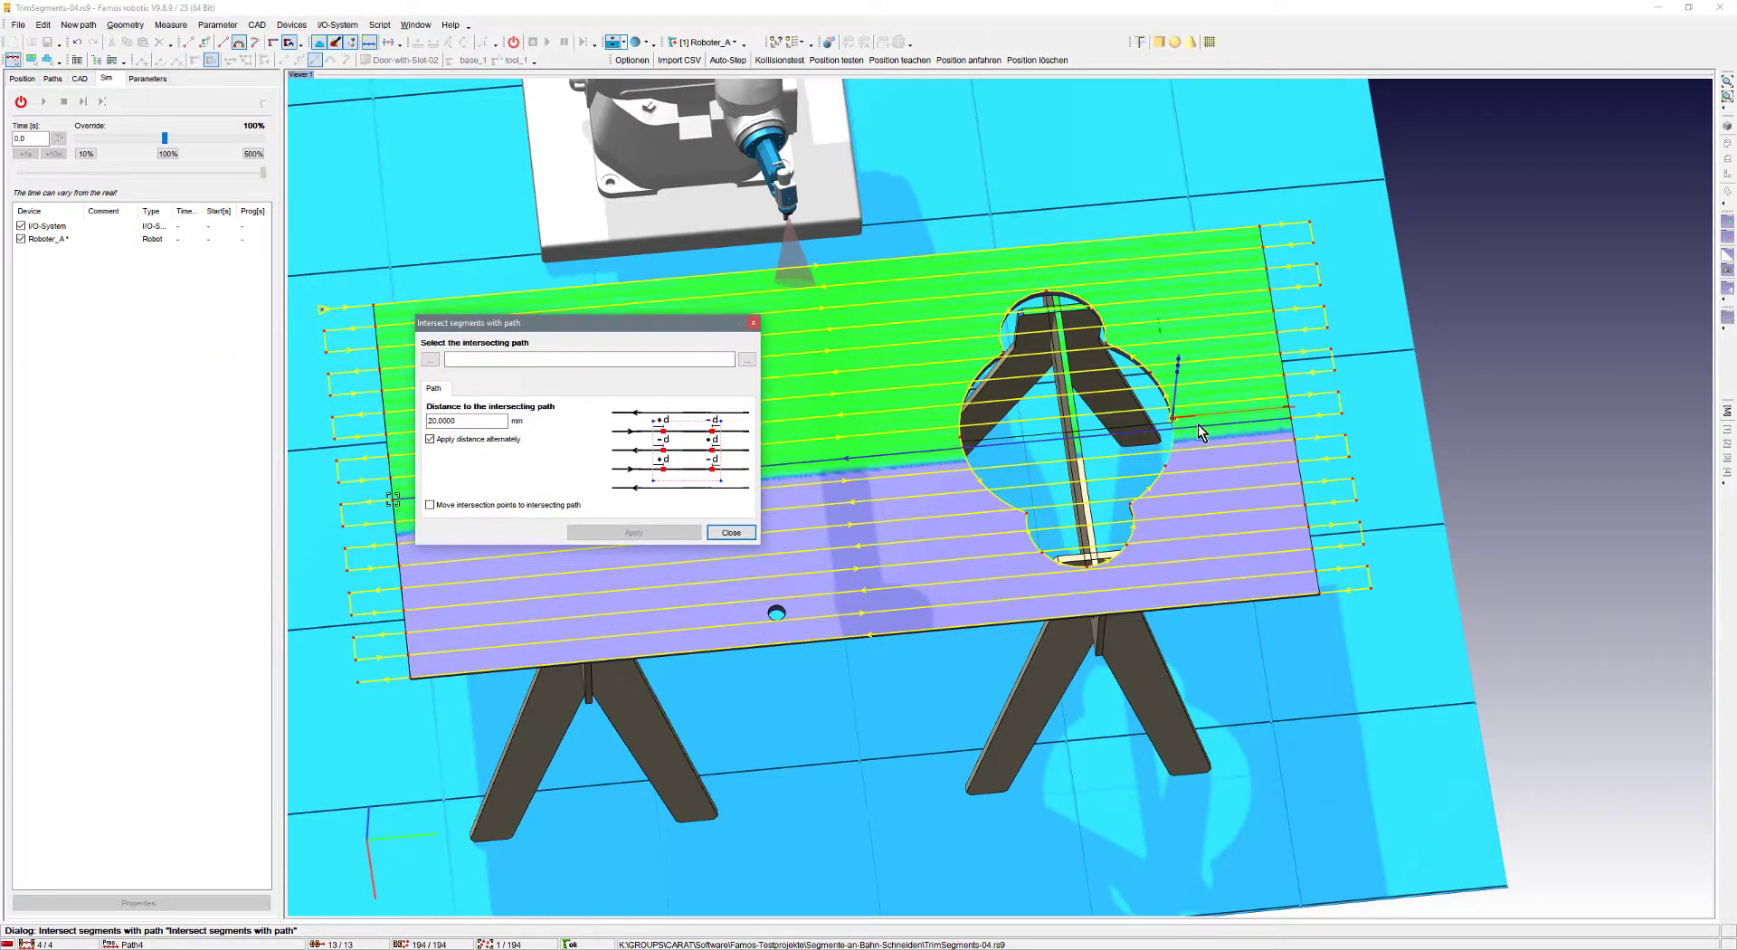
pyautogui.click(1172, 419)
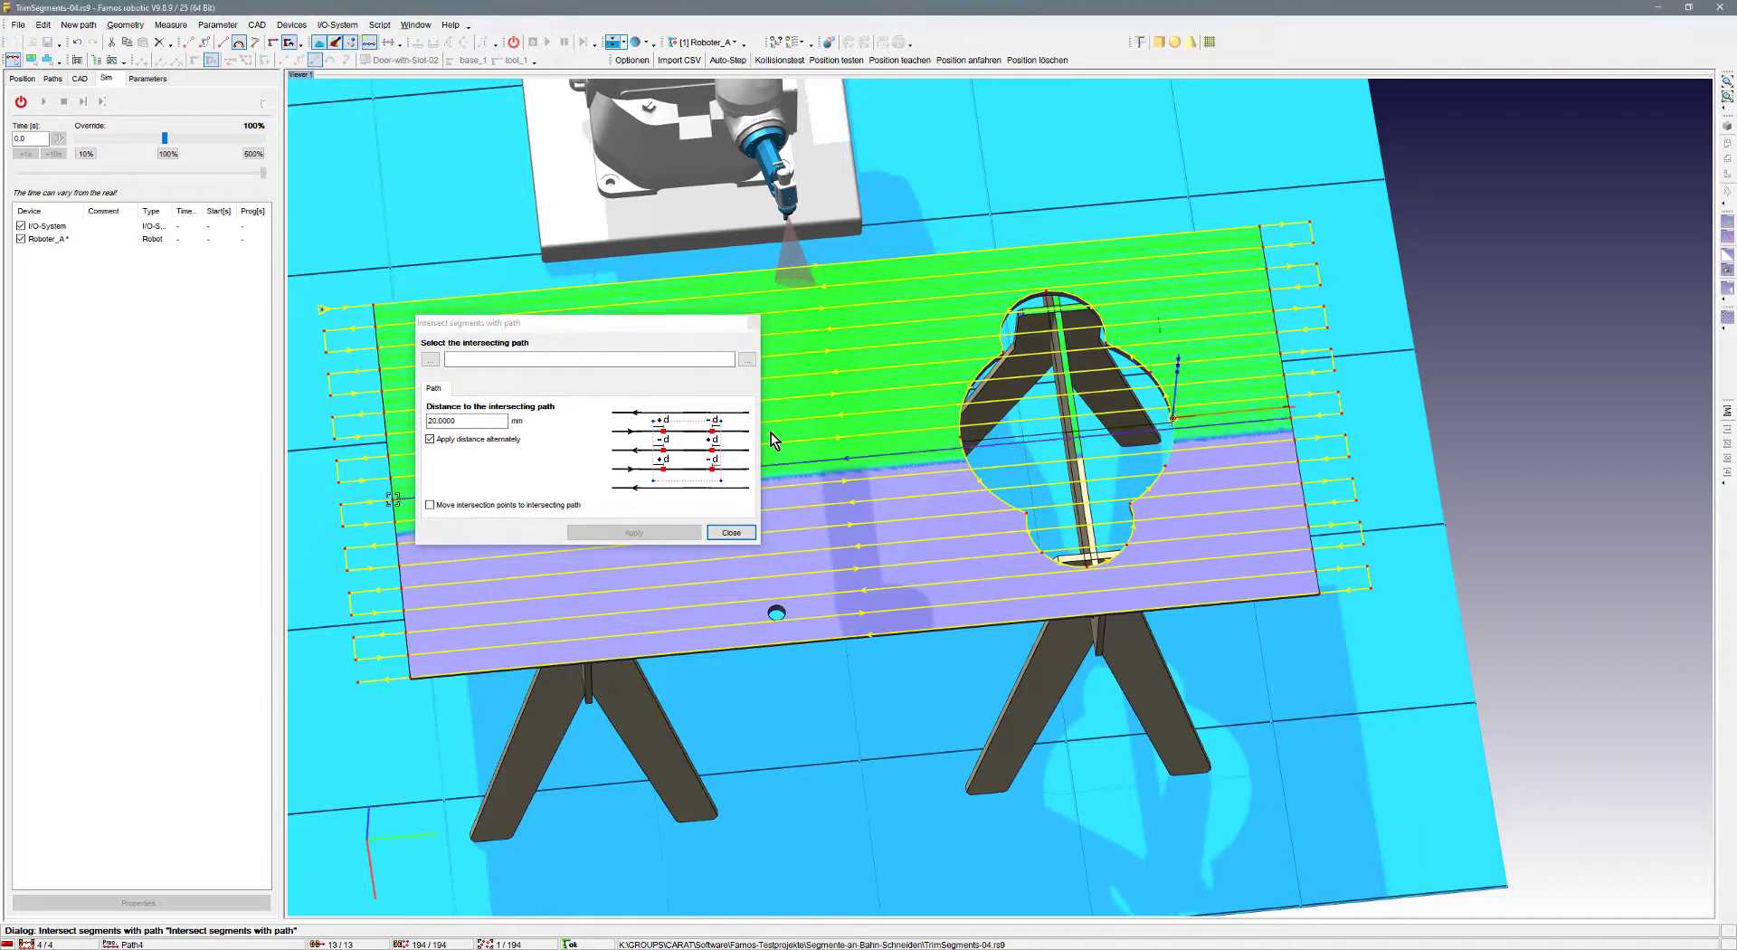
pyautogui.click(426, 360)
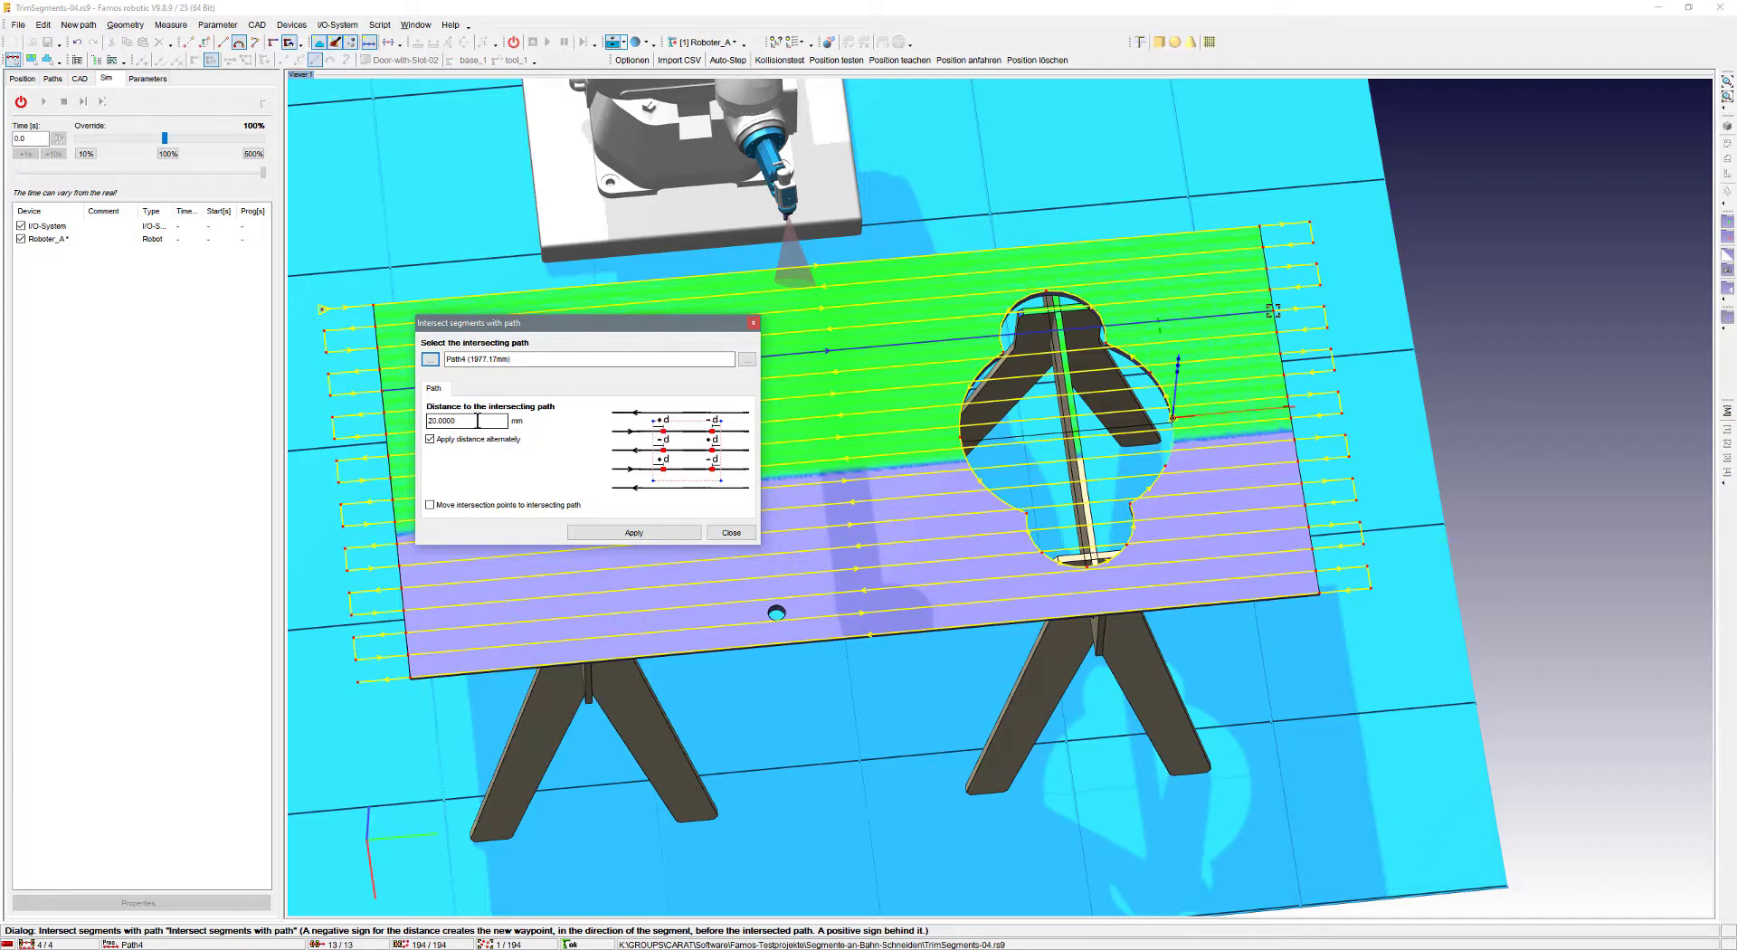
# - Intersect the door's meander segments with the cutout path at a distance of 20 mm, applied alternately
pyautogui.doubleClick(485, 420)
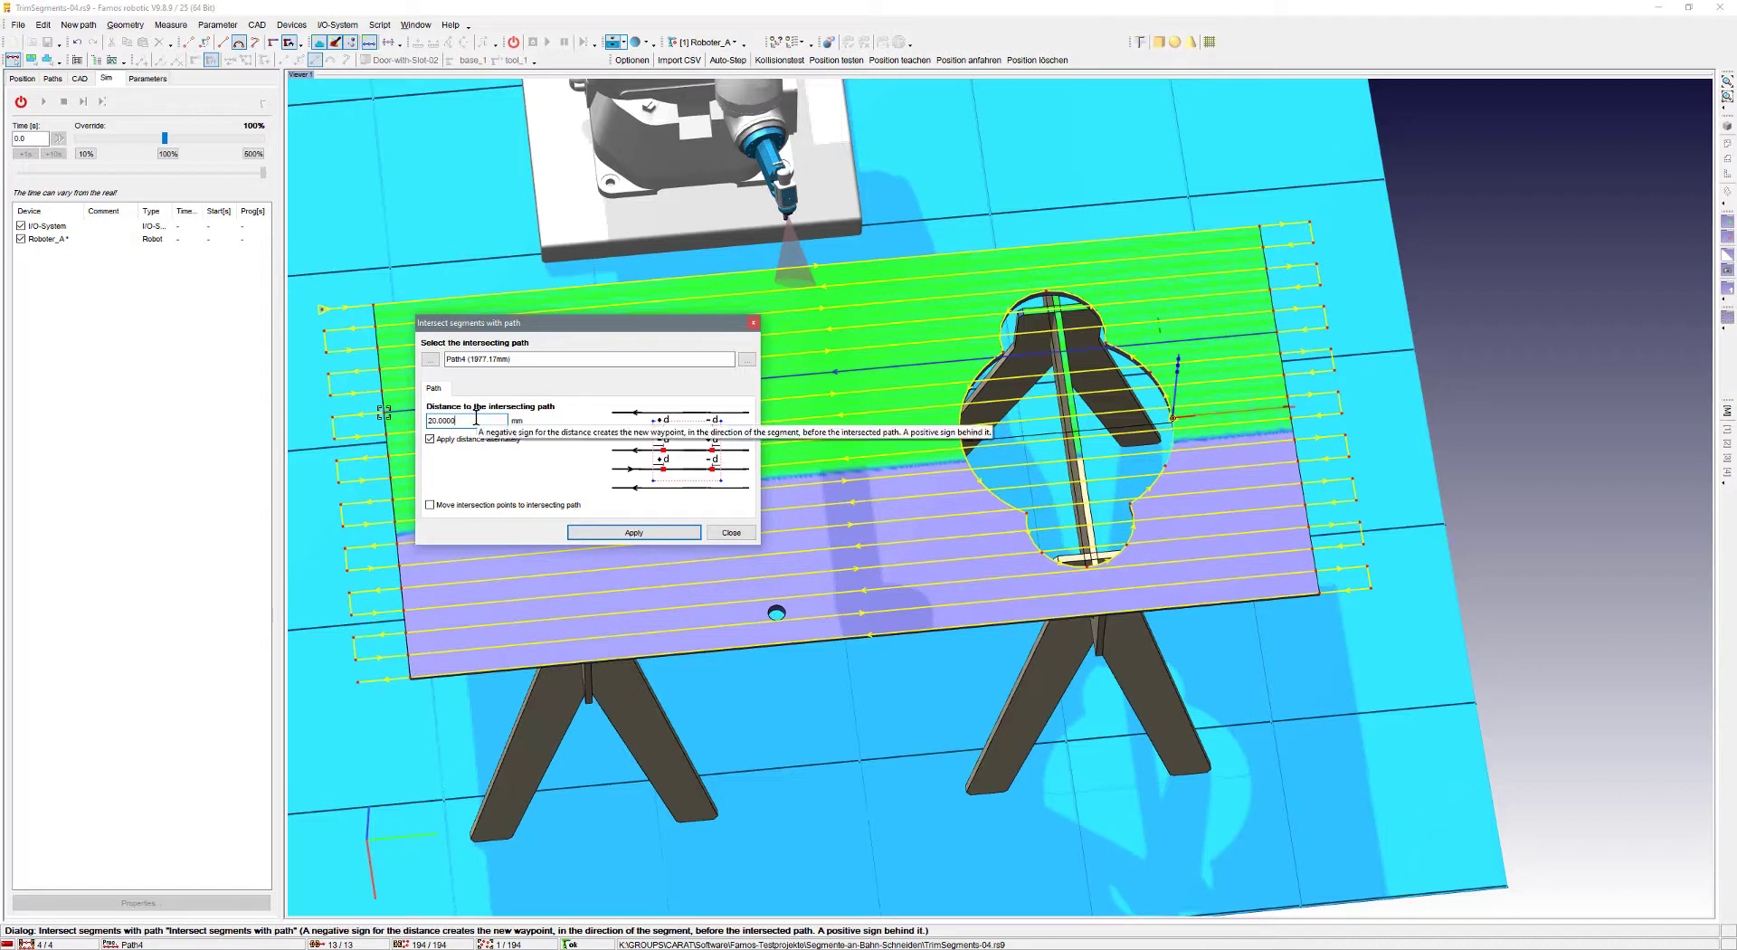
pyautogui.write('-')
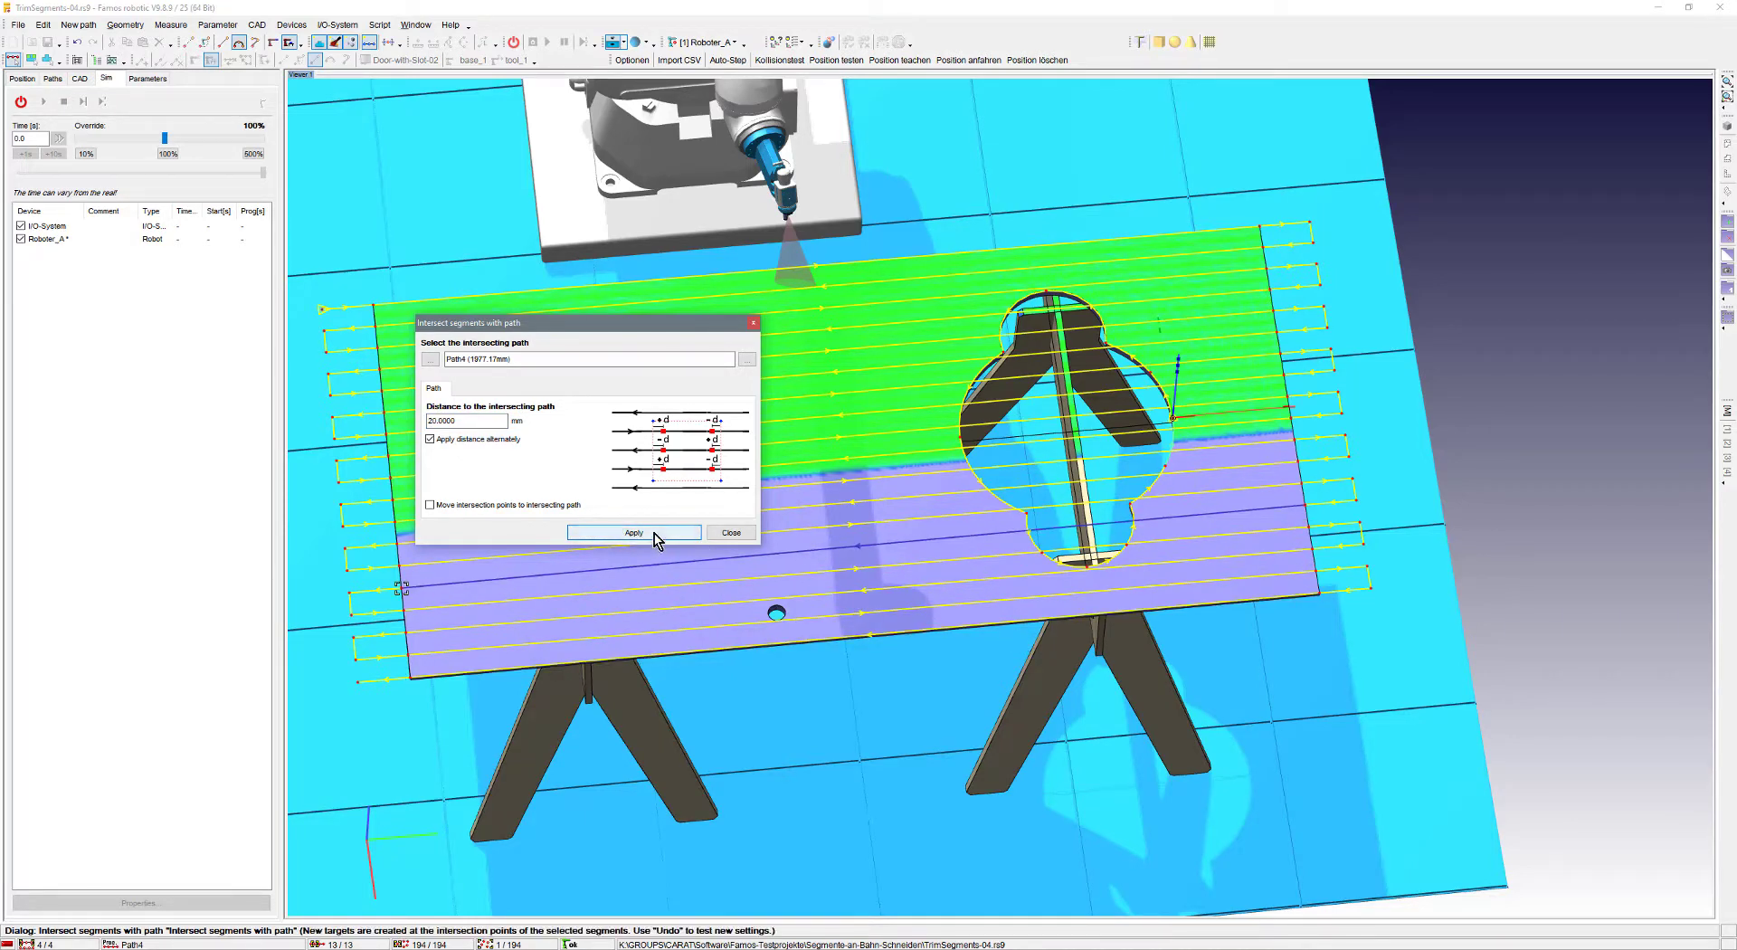
pyautogui.moveTo(988, 604)
pyautogui.mouseDown(button='middle')
pyautogui.moveTo(992, 559)
pyautogui.moveTo(974, 551)
pyautogui.moveTo(982, 604)
pyautogui.mouseUp(button='middle')
pyautogui.scroll(-5, 1056, 704)
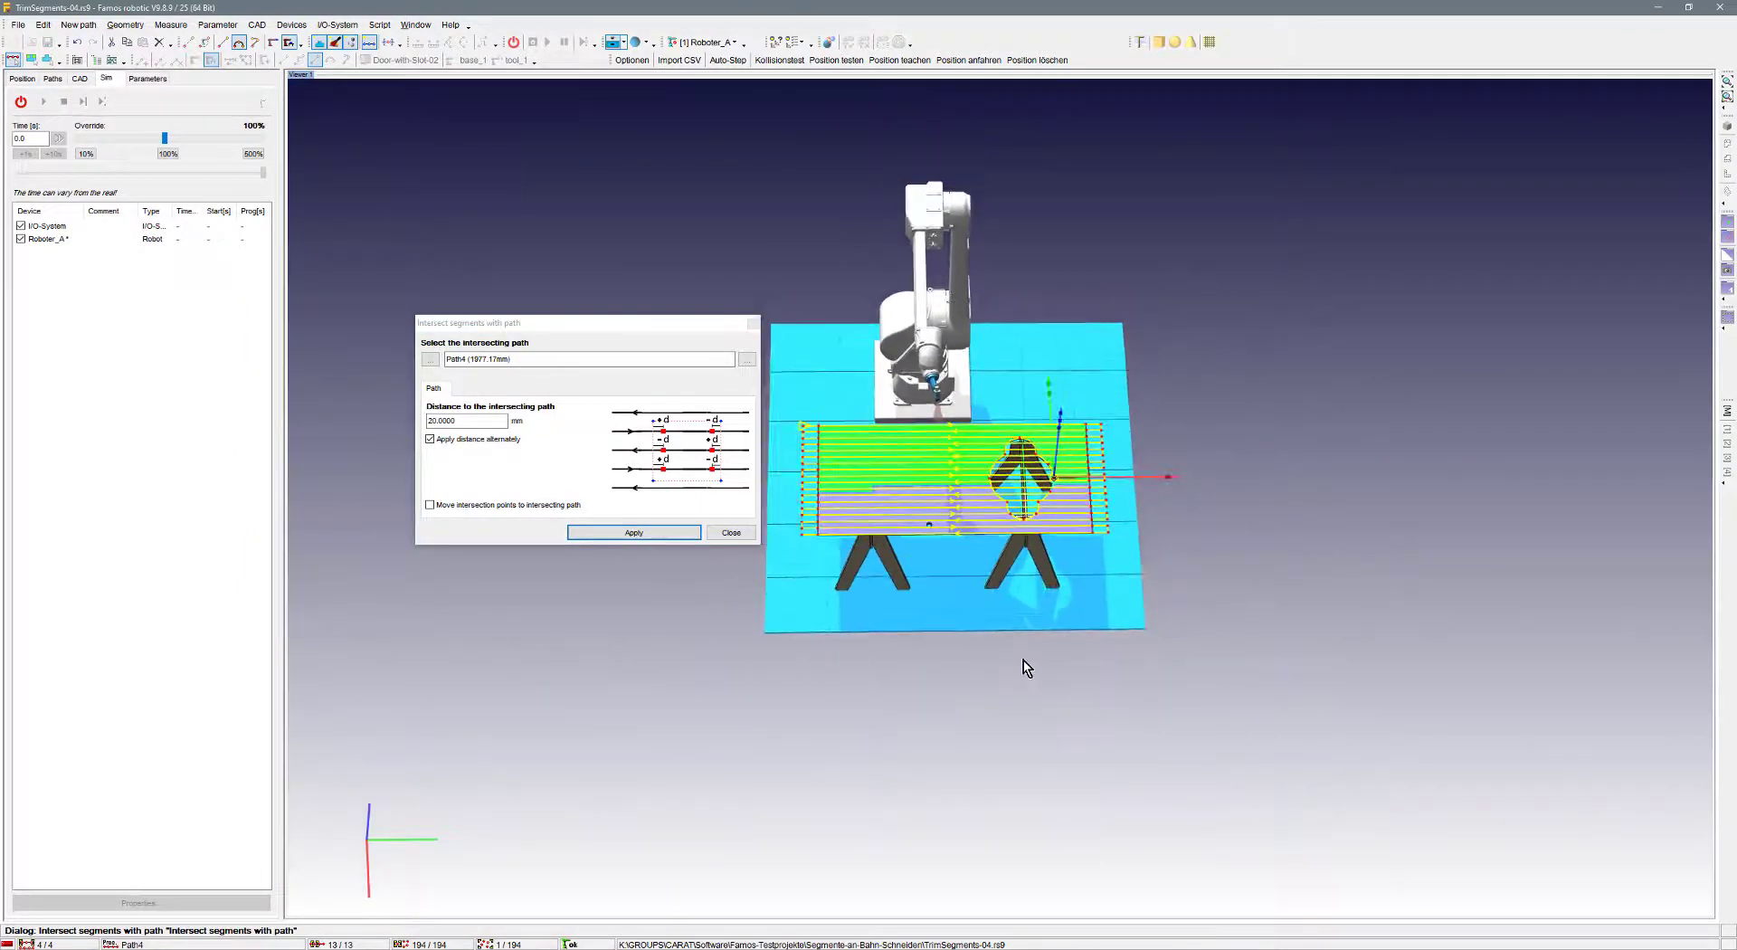
pyautogui.moveTo(787, 335); pyautogui.dragTo(1302, 651)
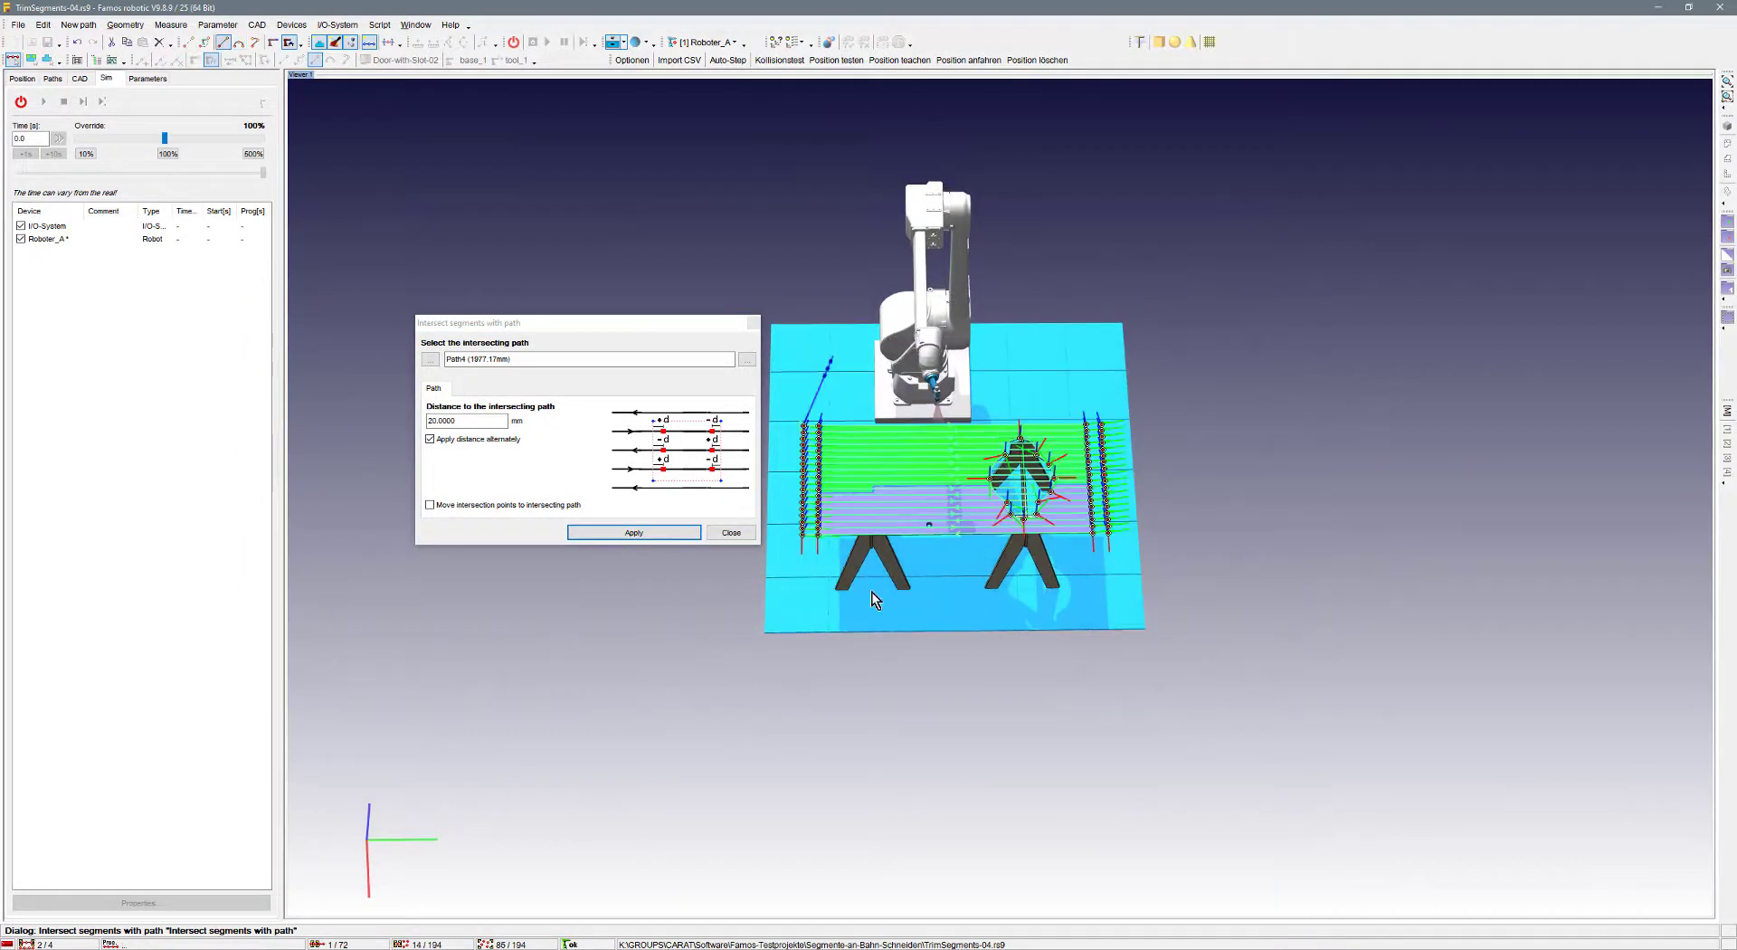
pyautogui.click(663, 538)
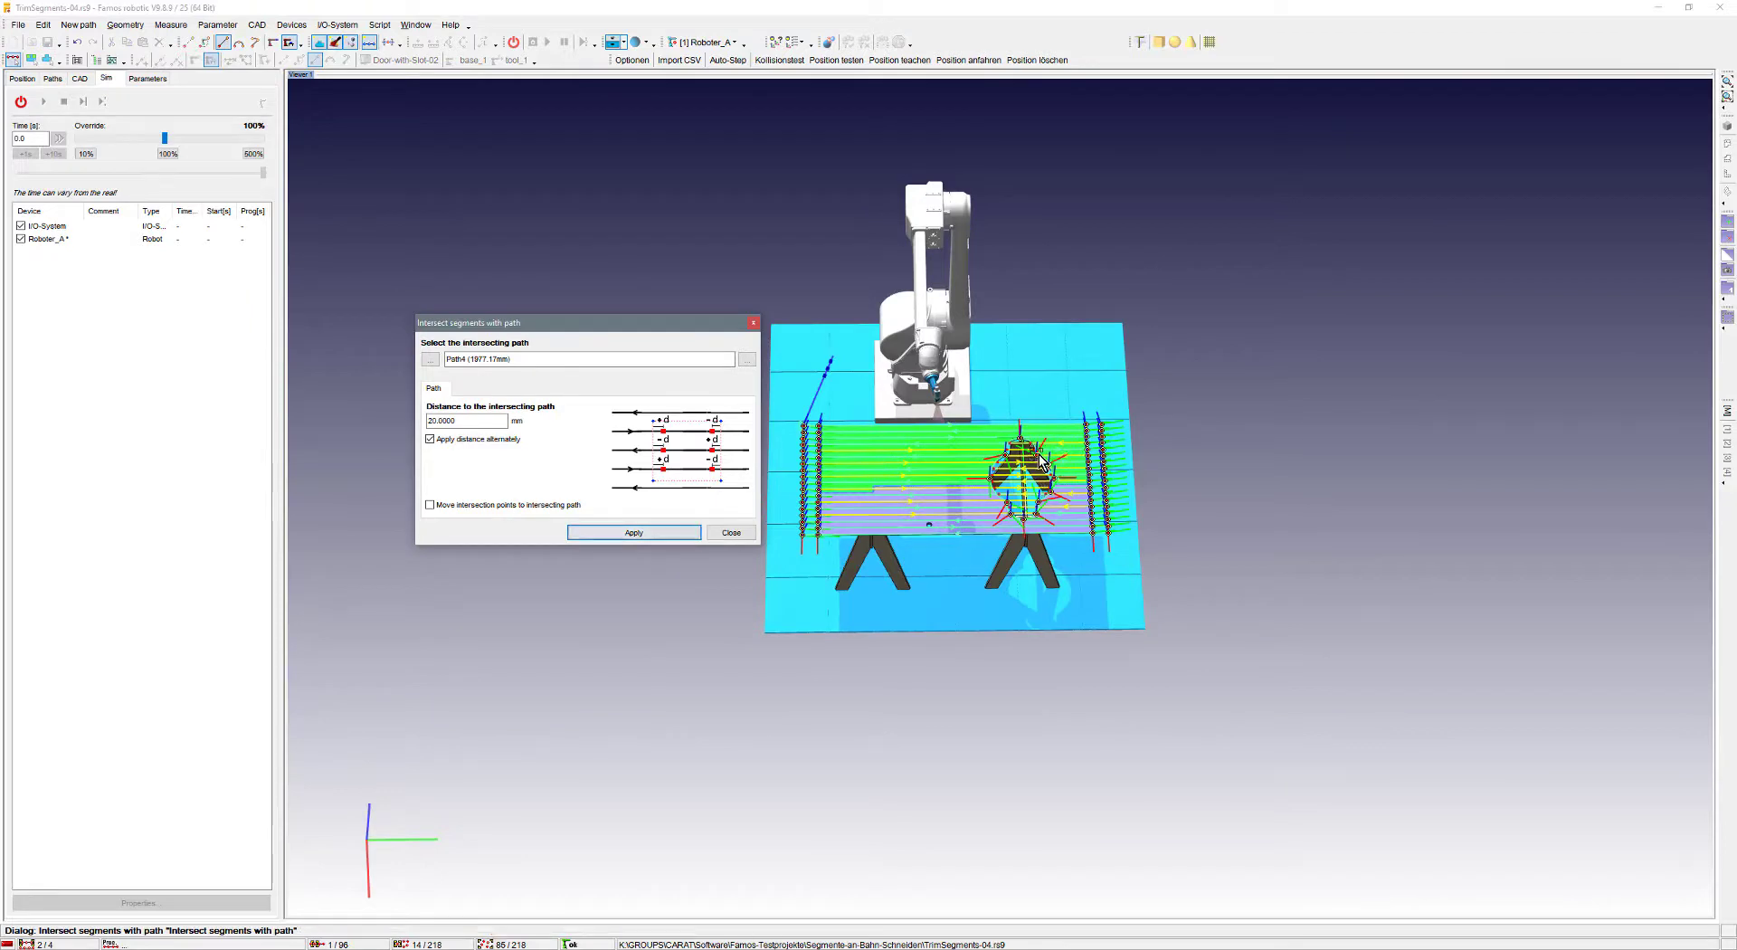
pyautogui.scroll(5, 1031, 524)
pyautogui.scroll(3, 1029, 525)
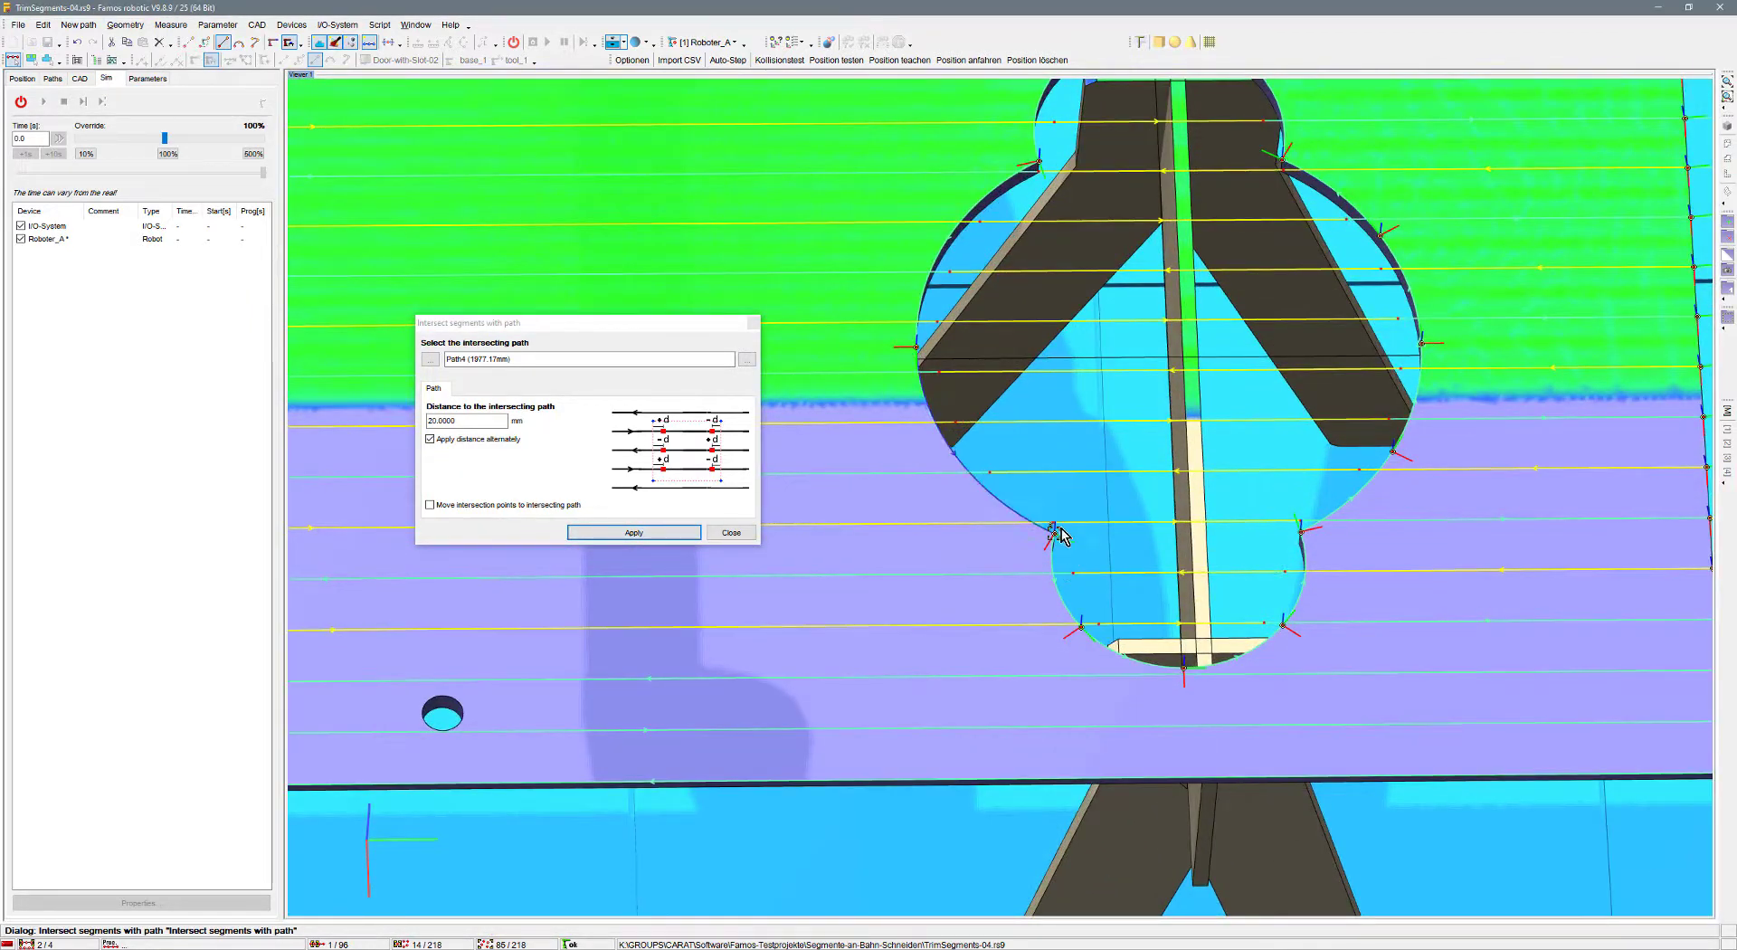
pyautogui.click(731, 533)
pyautogui.click(732, 533)
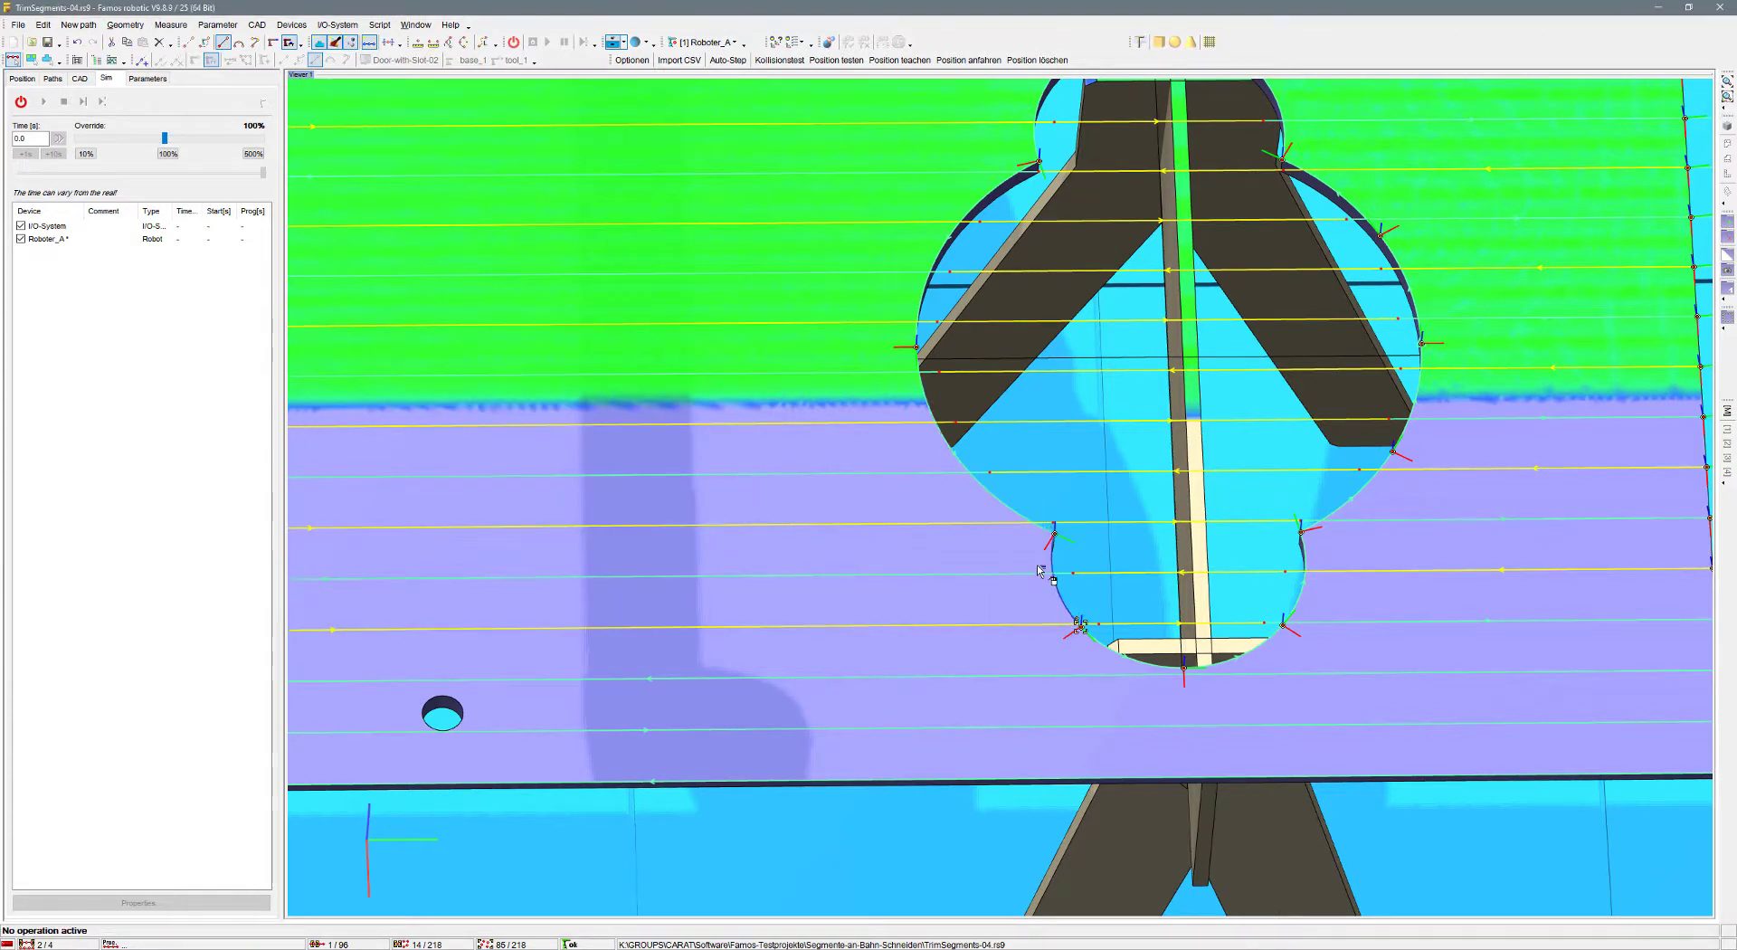
# - Delete the cutout border path Path4 from group grp2
pyautogui.click(52, 79)
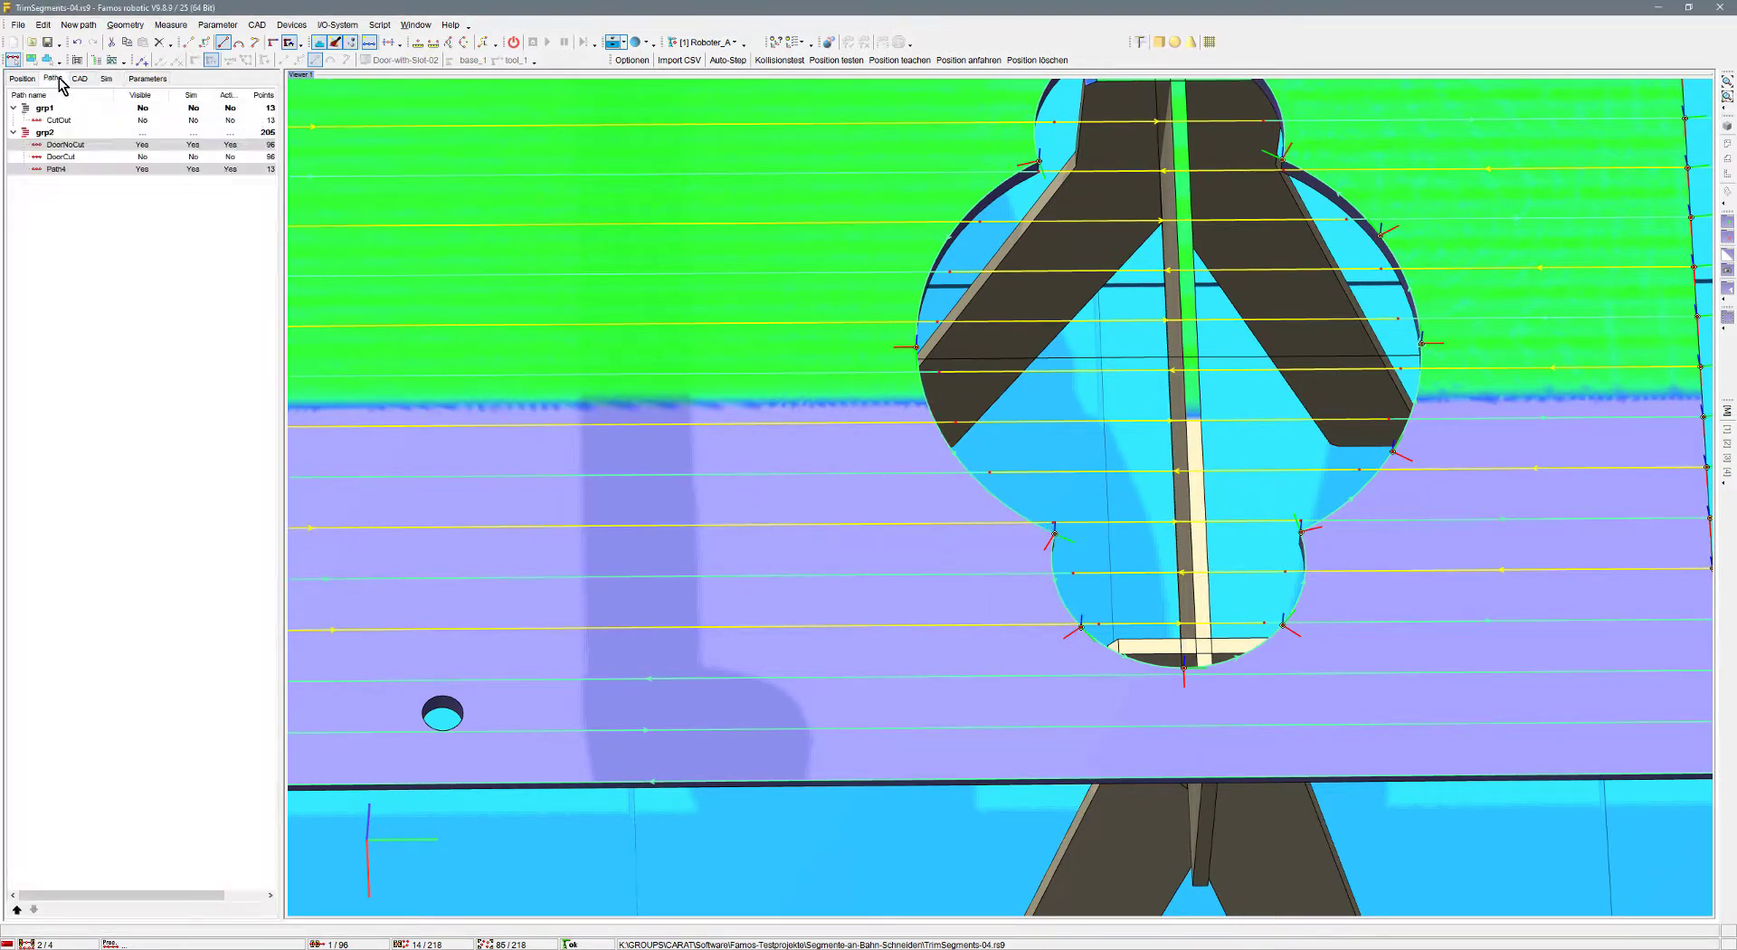
pyautogui.click(58, 169)
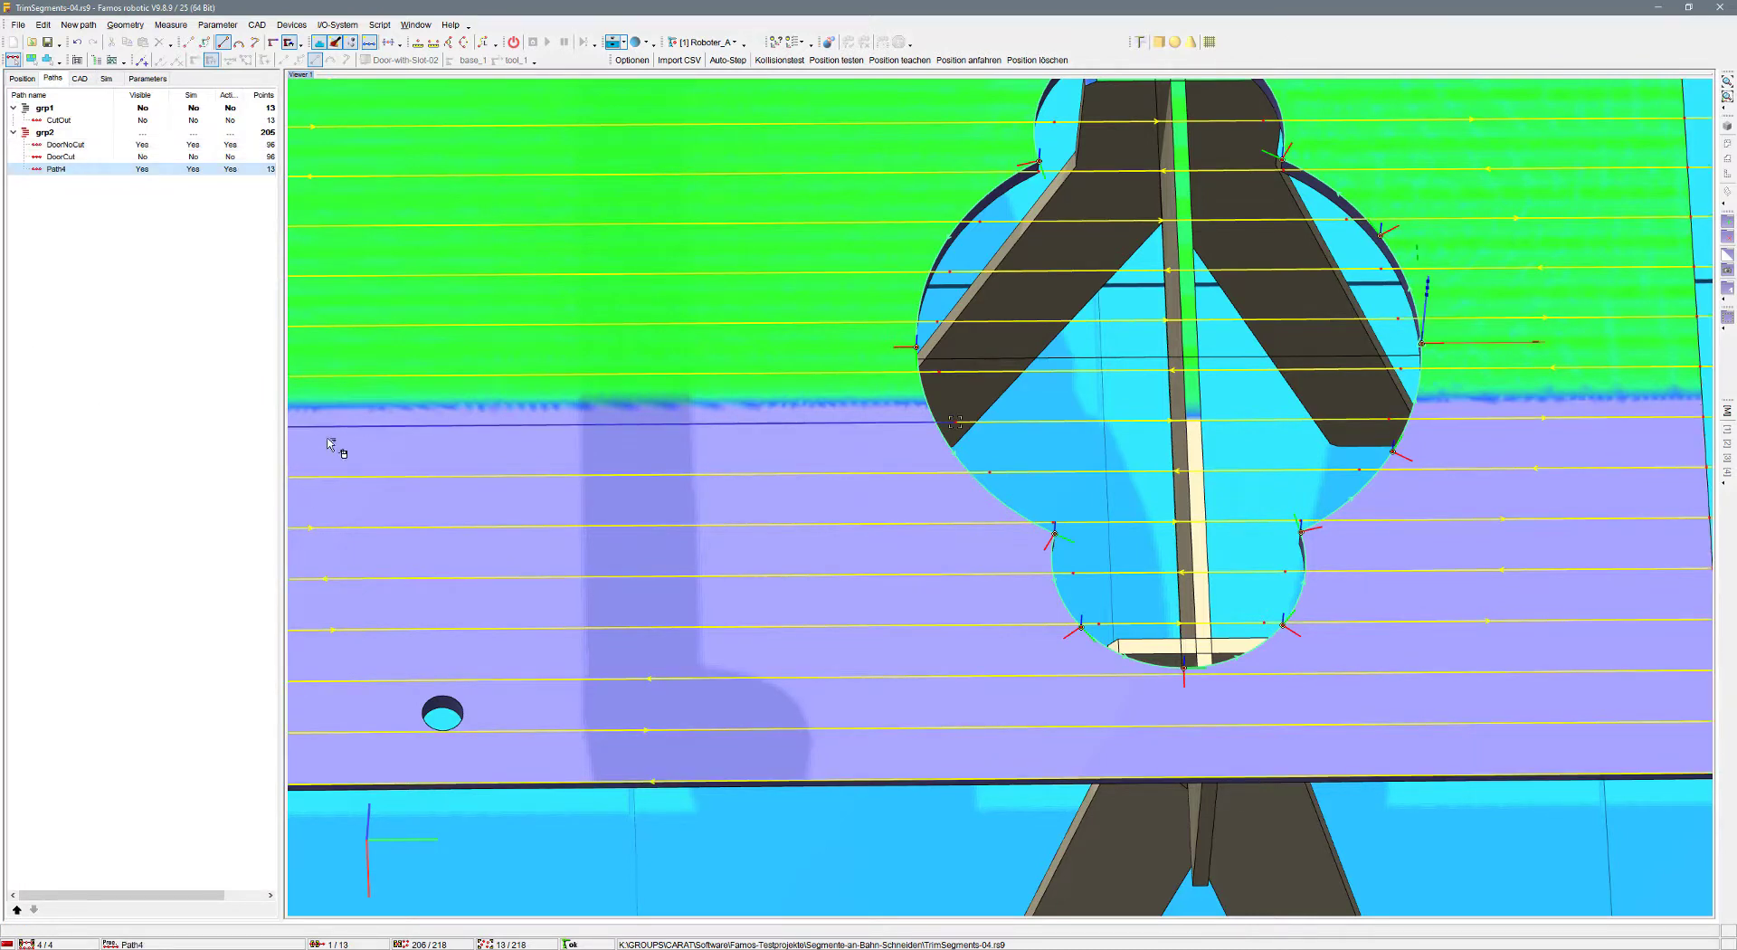
pyautogui.rightClick(86, 170)
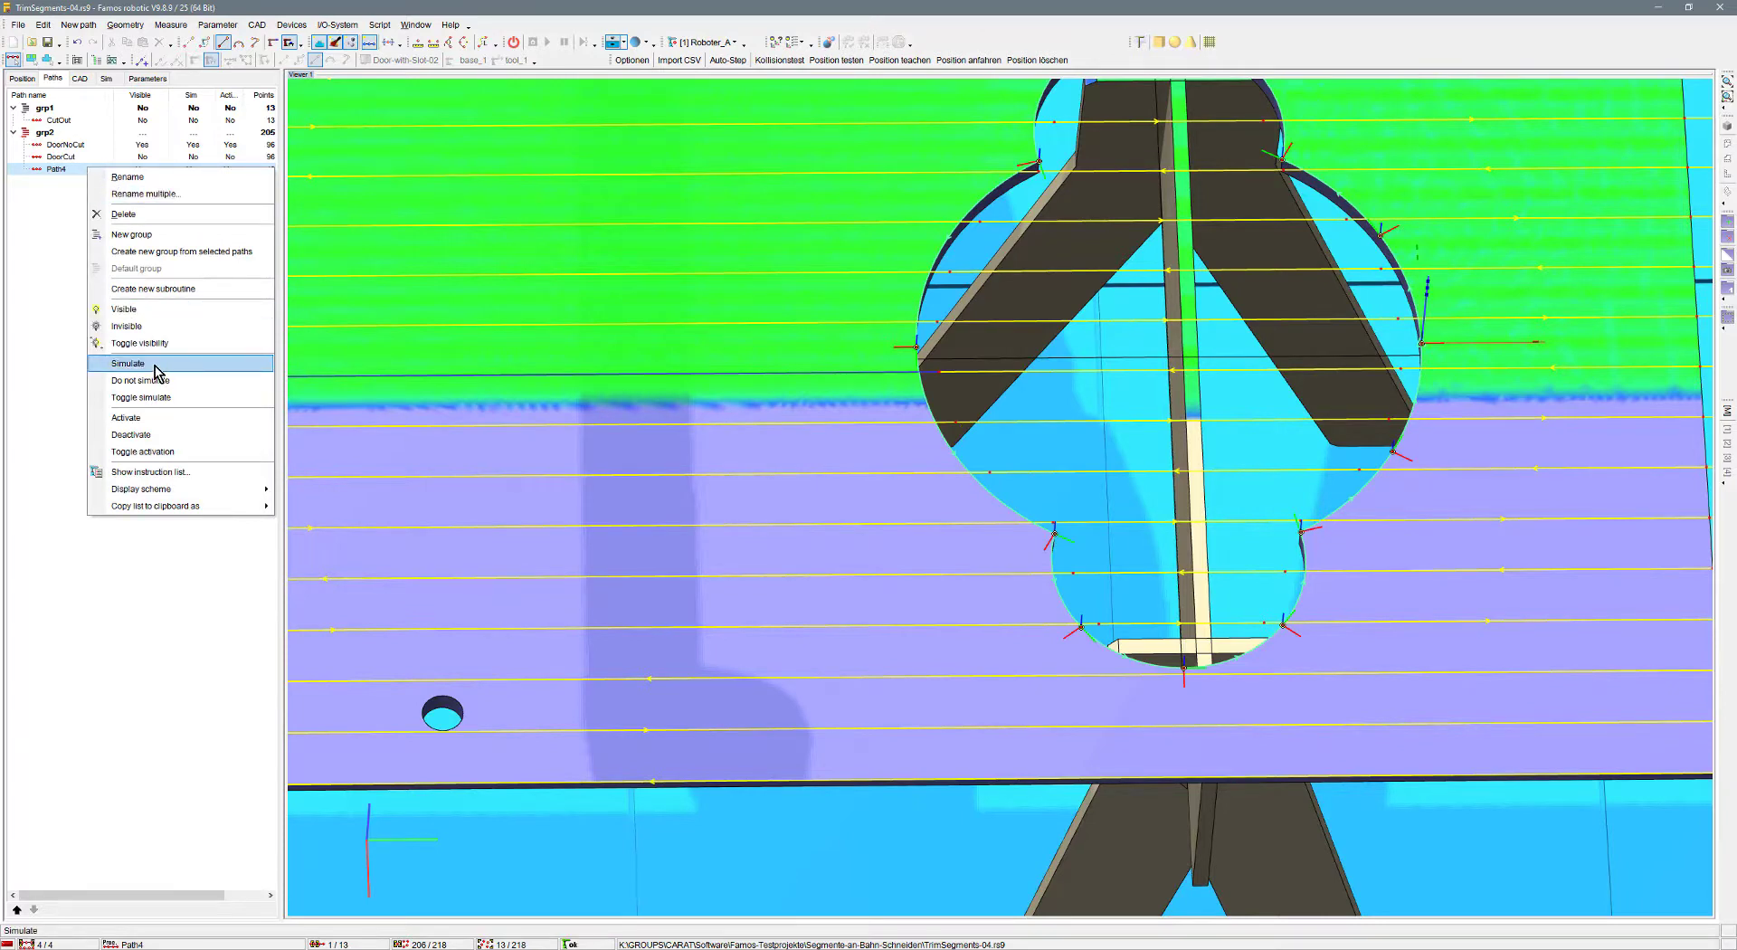
pyautogui.click(143, 214)
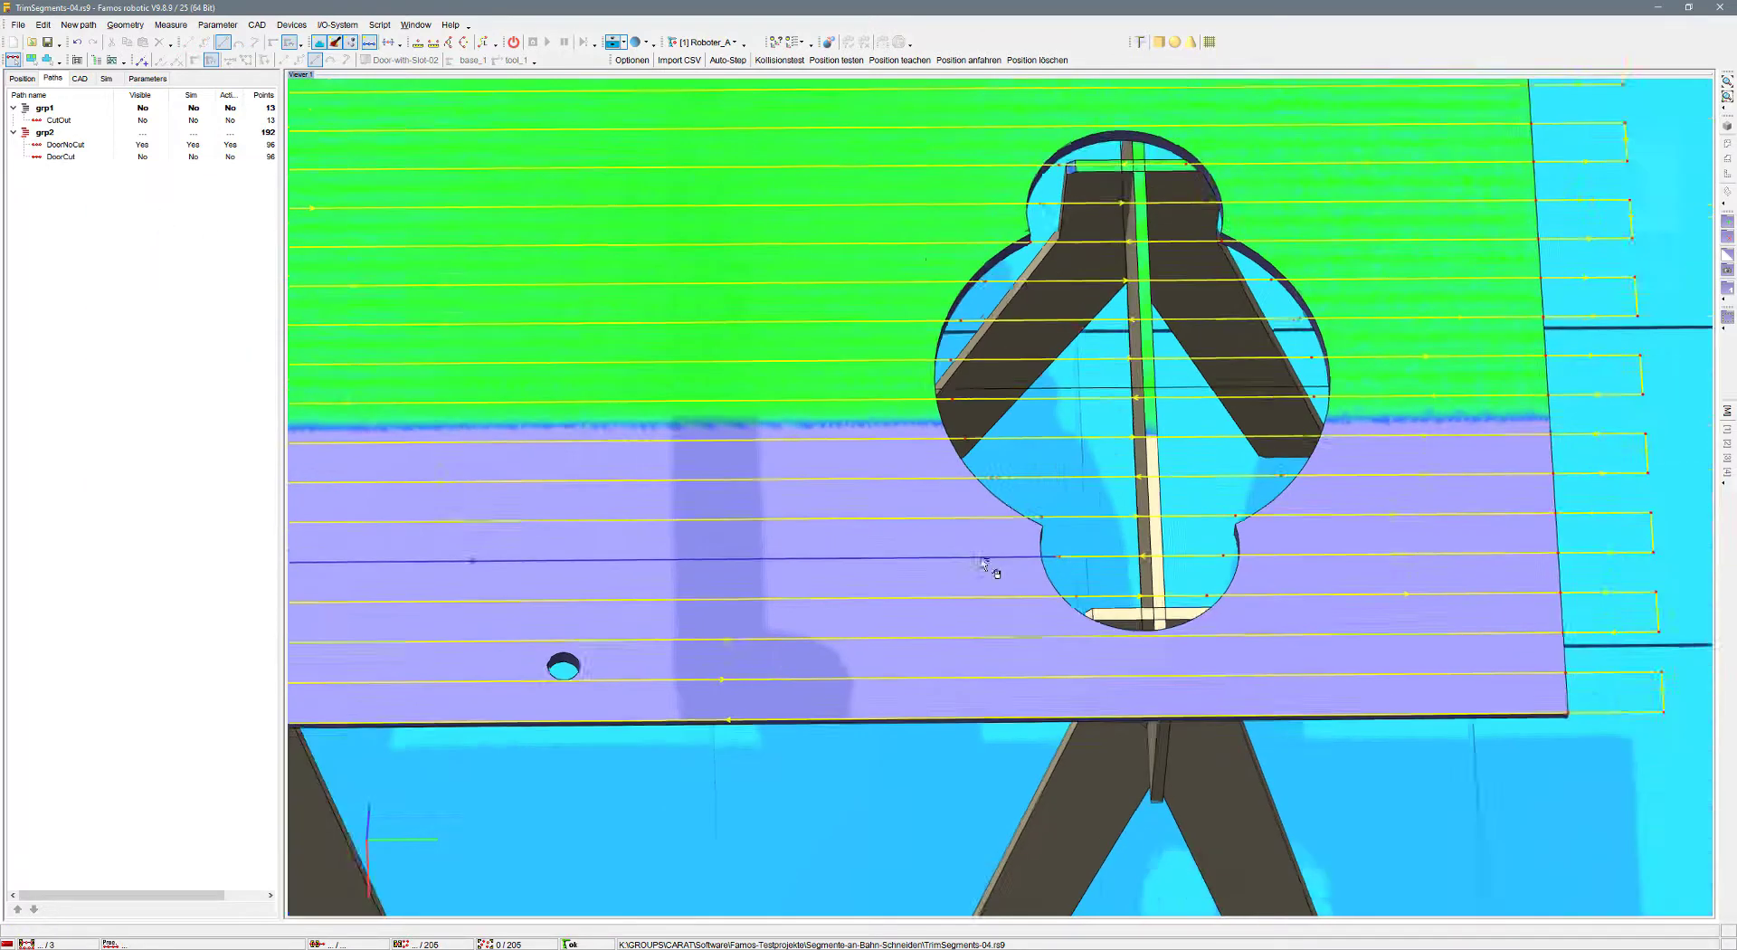
# - Start Select segments on the DoorNoCut path and select all segments from 1 to 18
pyautogui.scroll(-2, 981, 559)
pyautogui.moveTo(867, 578)
pyautogui.mouseDown(button='middle')
pyautogui.moveTo(852, 574)
pyautogui.moveTo(874, 570)
pyautogui.moveTo(850, 601)
pyautogui.mouseUp(button='middle')
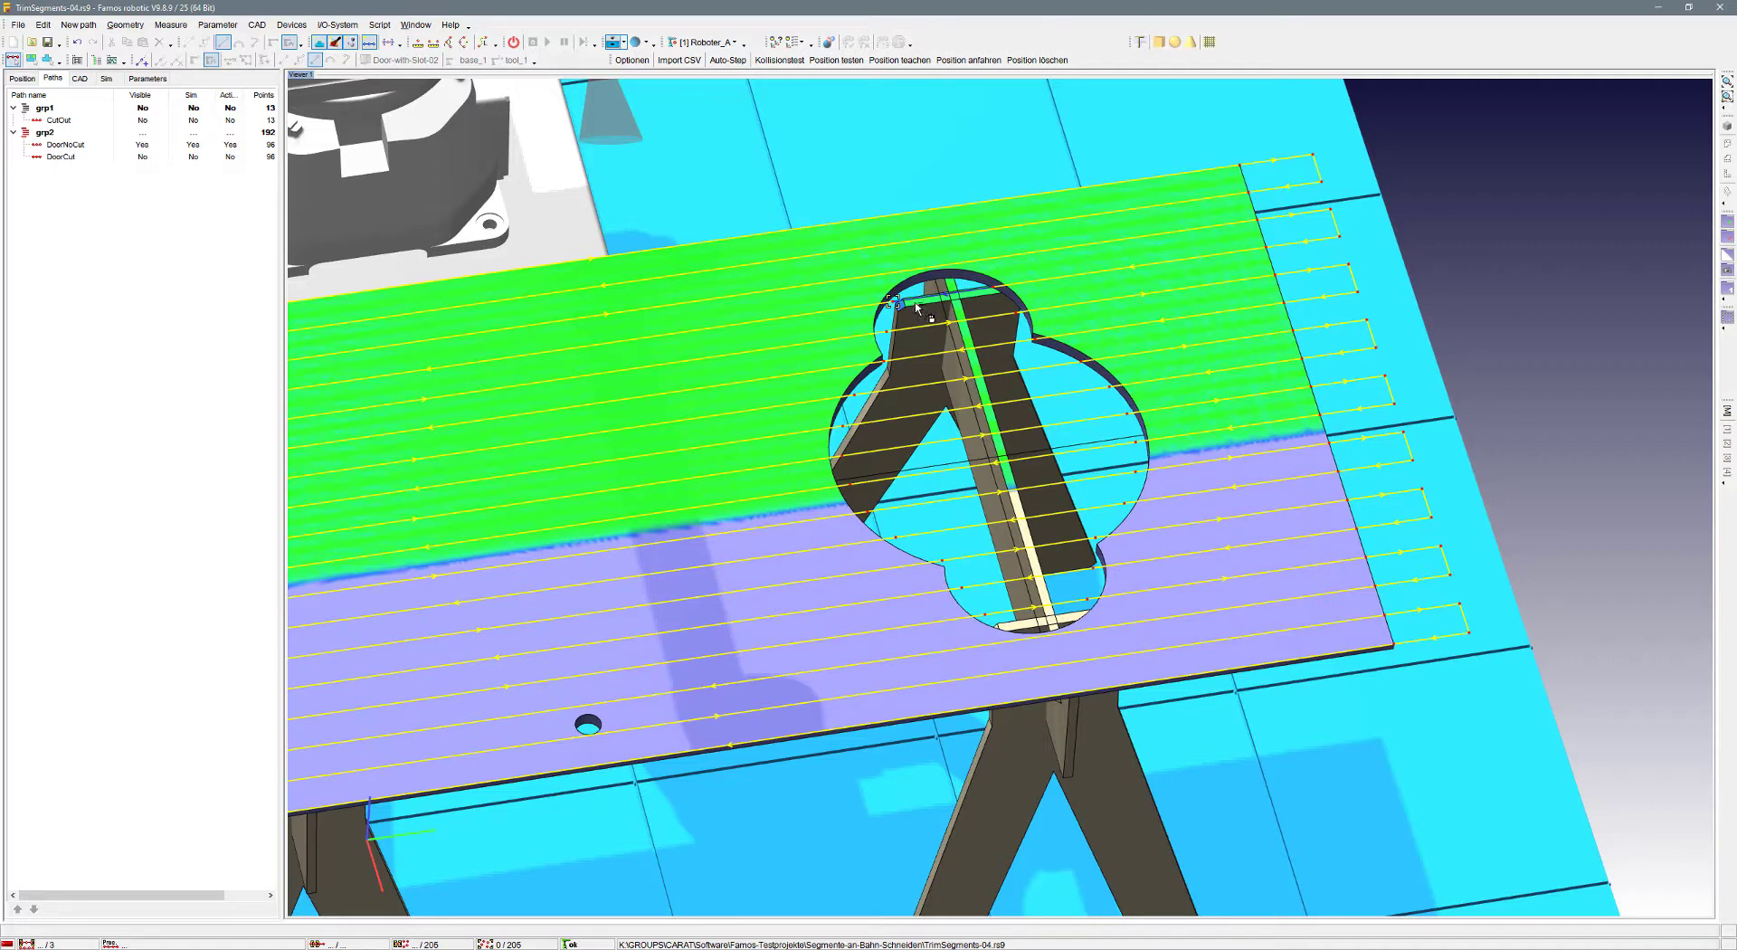
pyautogui.click(127, 25)
pyautogui.moveTo(208, 284)
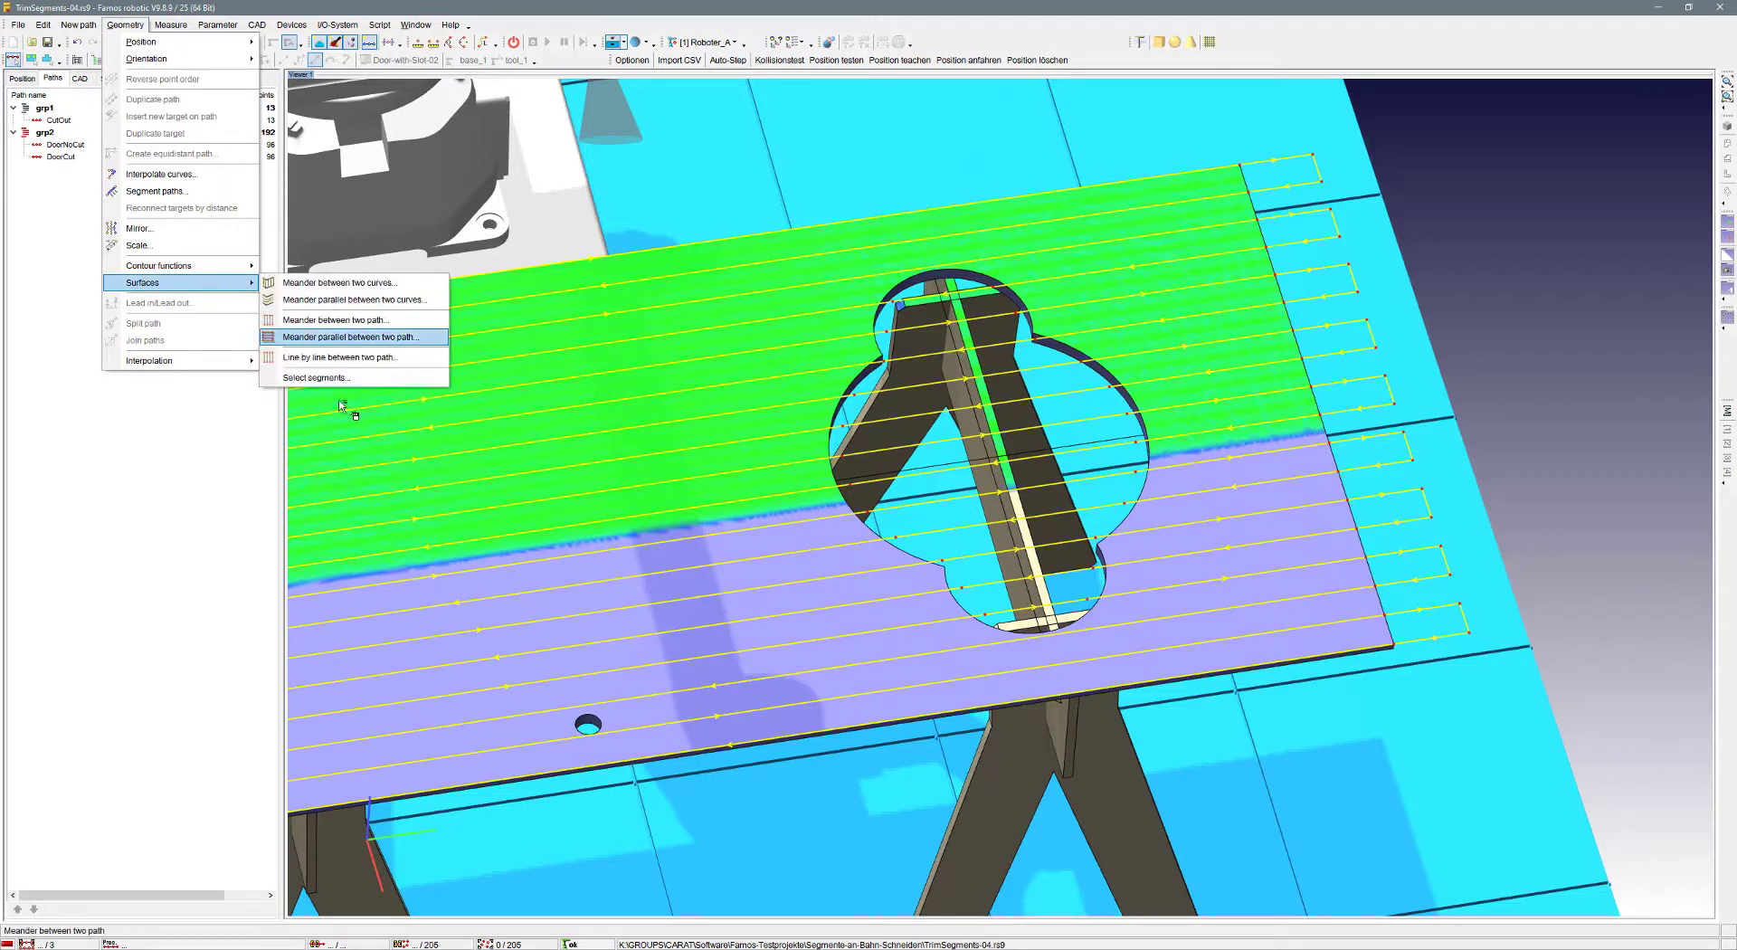
pyautogui.click(369, 379)
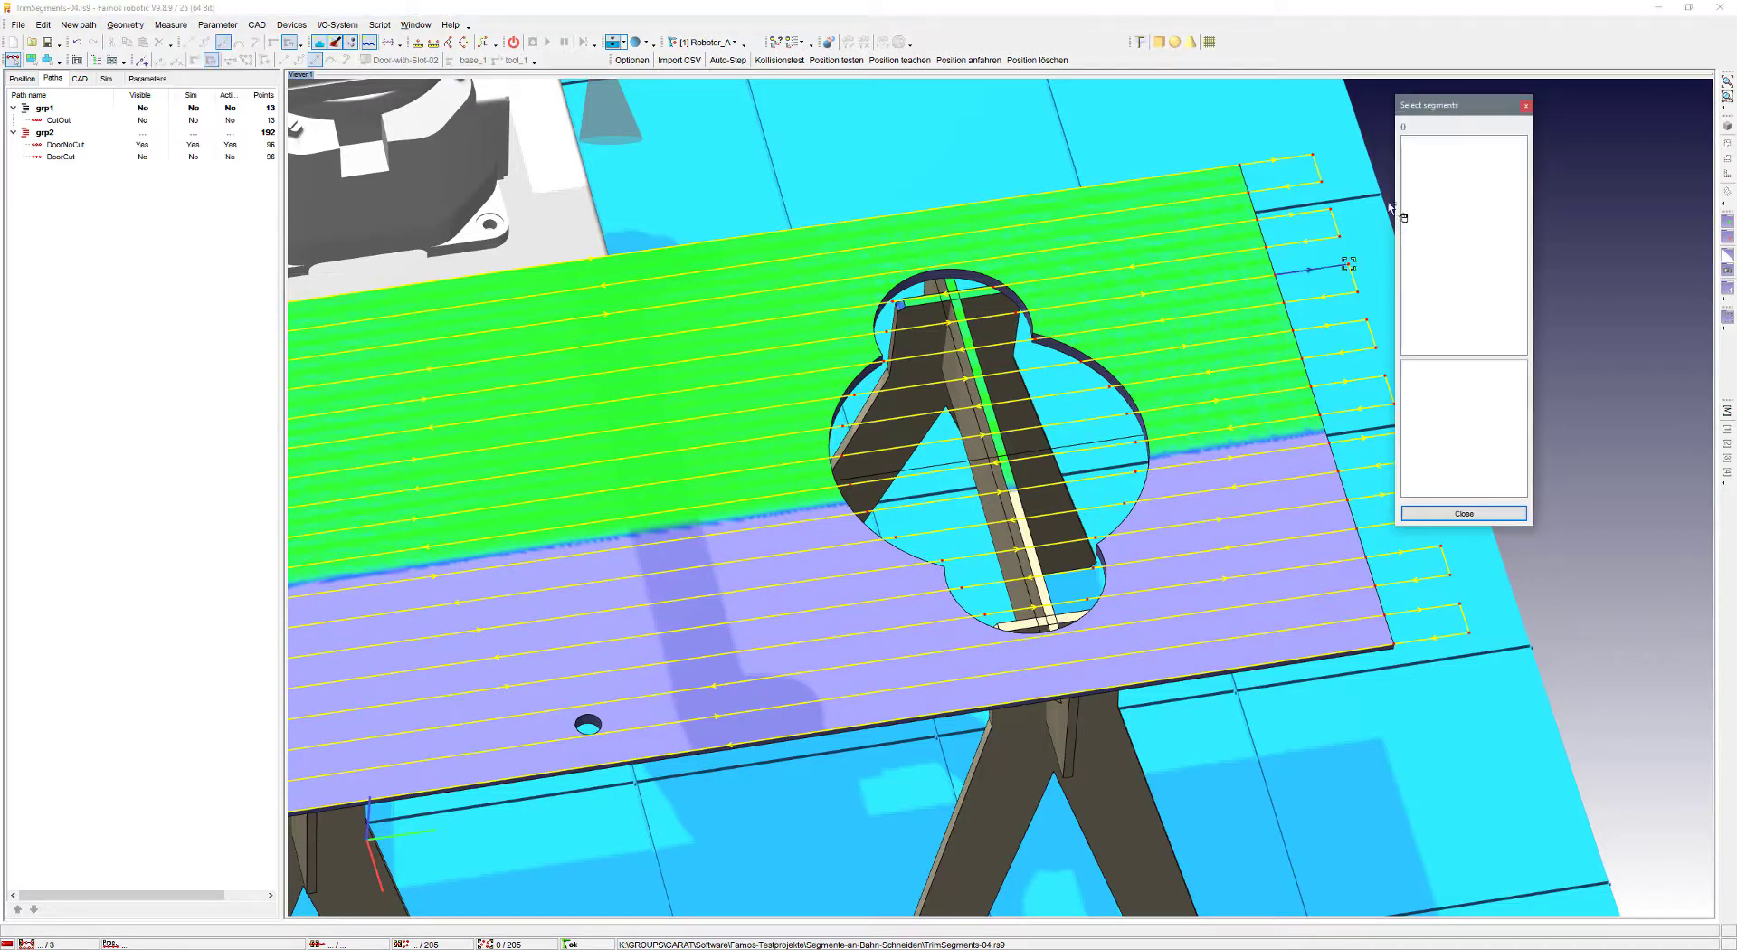
pyautogui.click(1138, 239)
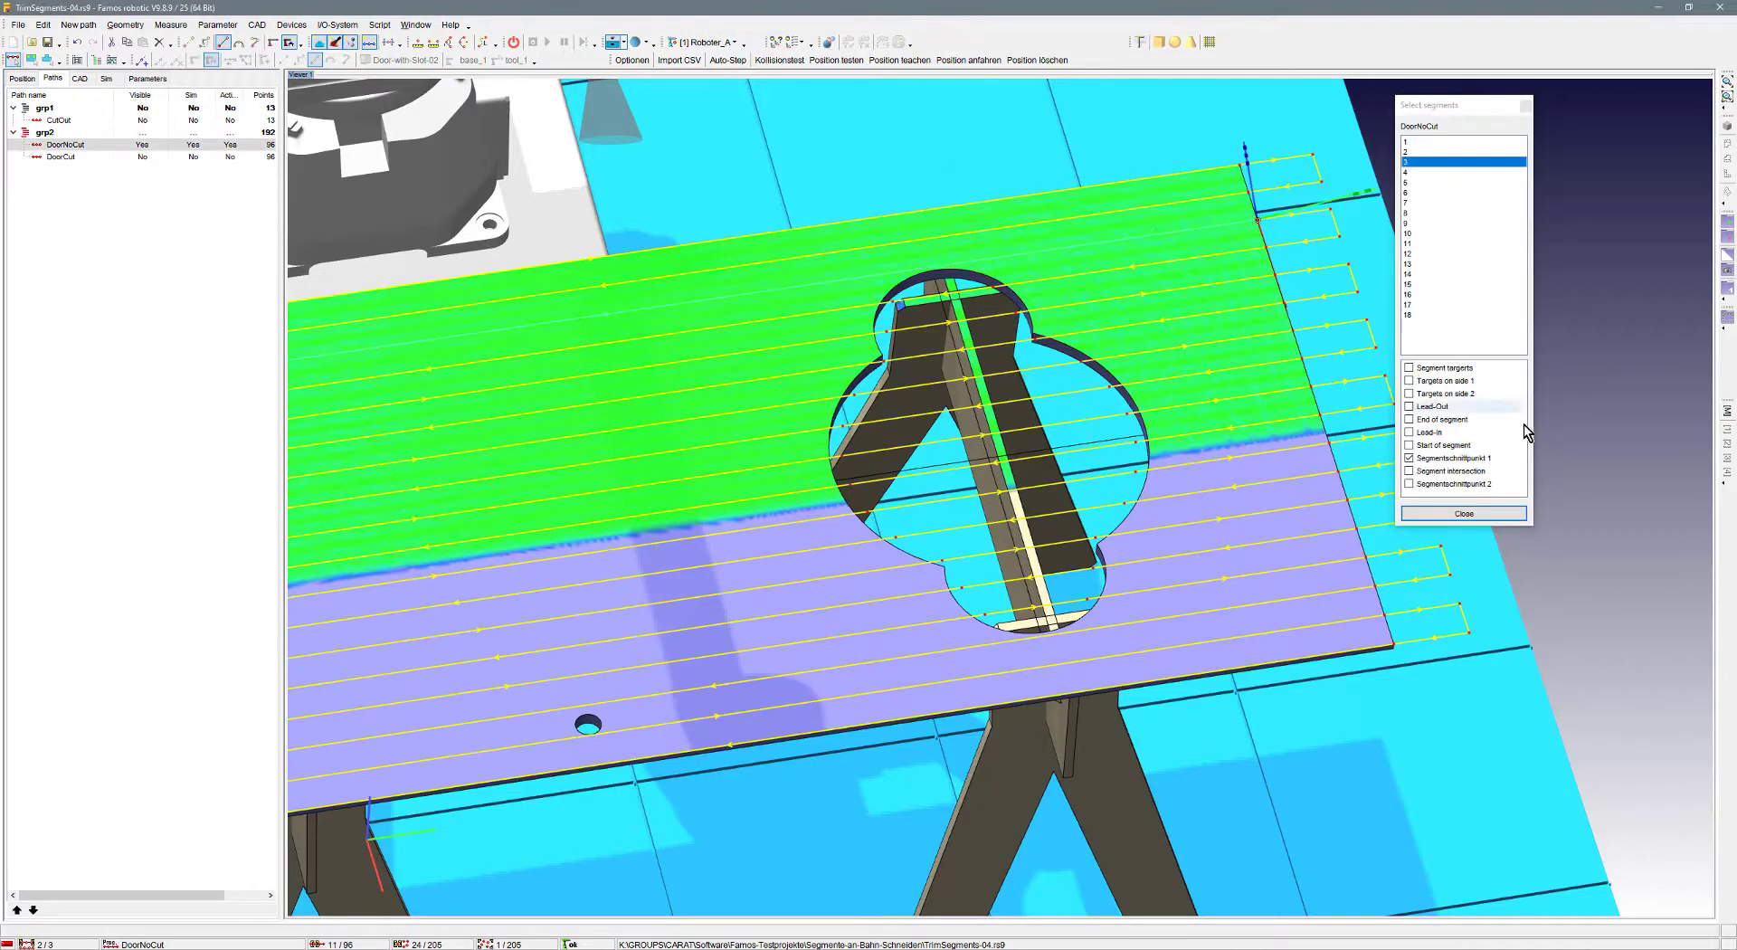
pyautogui.click(1417, 315)
pyautogui.keyDown('shift'); pyautogui.click(1425, 142); pyautogui.keyUp('shift')
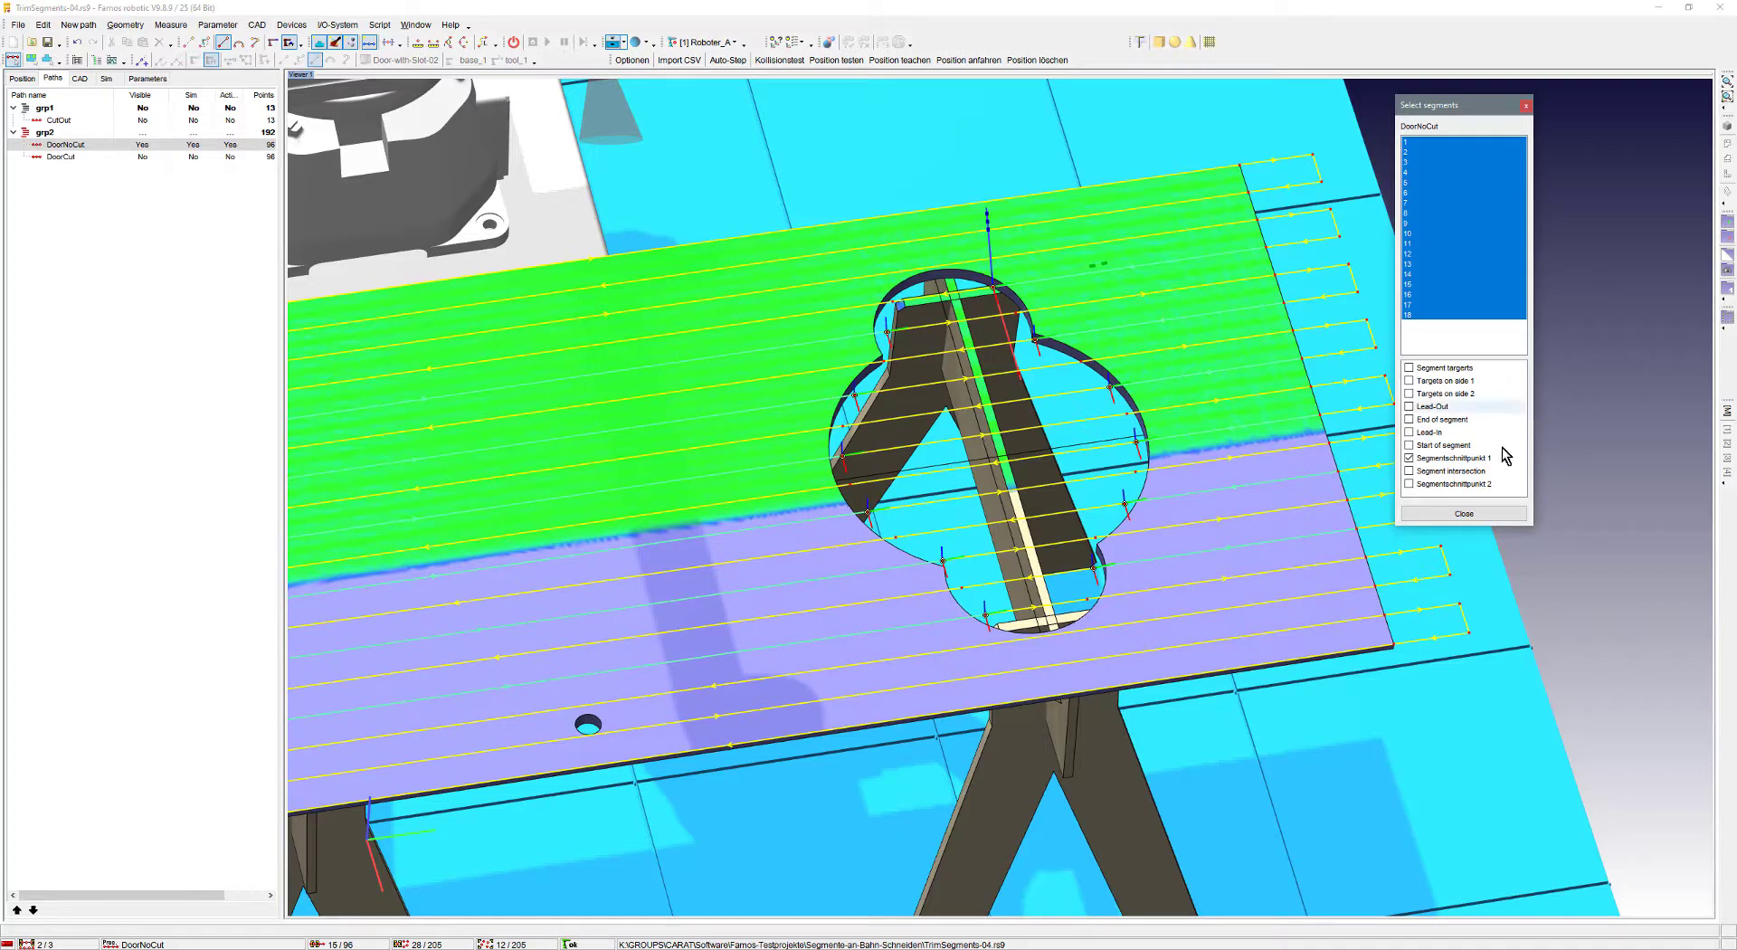
# - Try out selecting the Segment intersection targets, and add the Segmentschnittpunkt 2 targets to the selection
pyautogui.click(1408, 470)
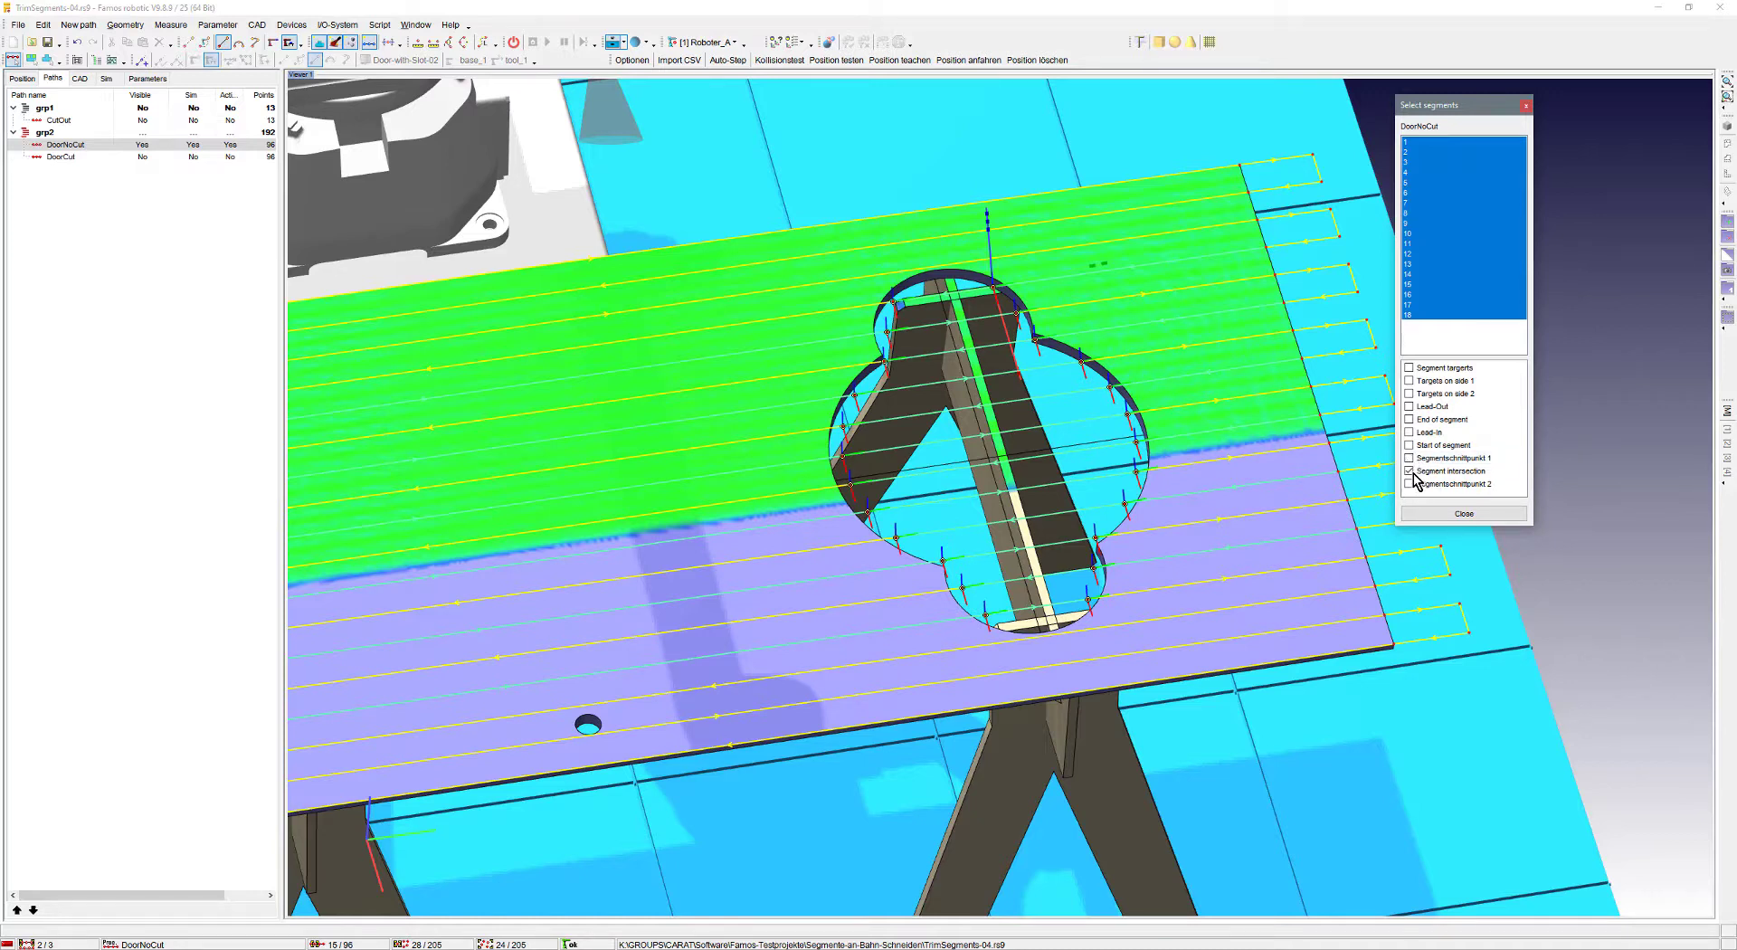
pyautogui.click(1409, 471)
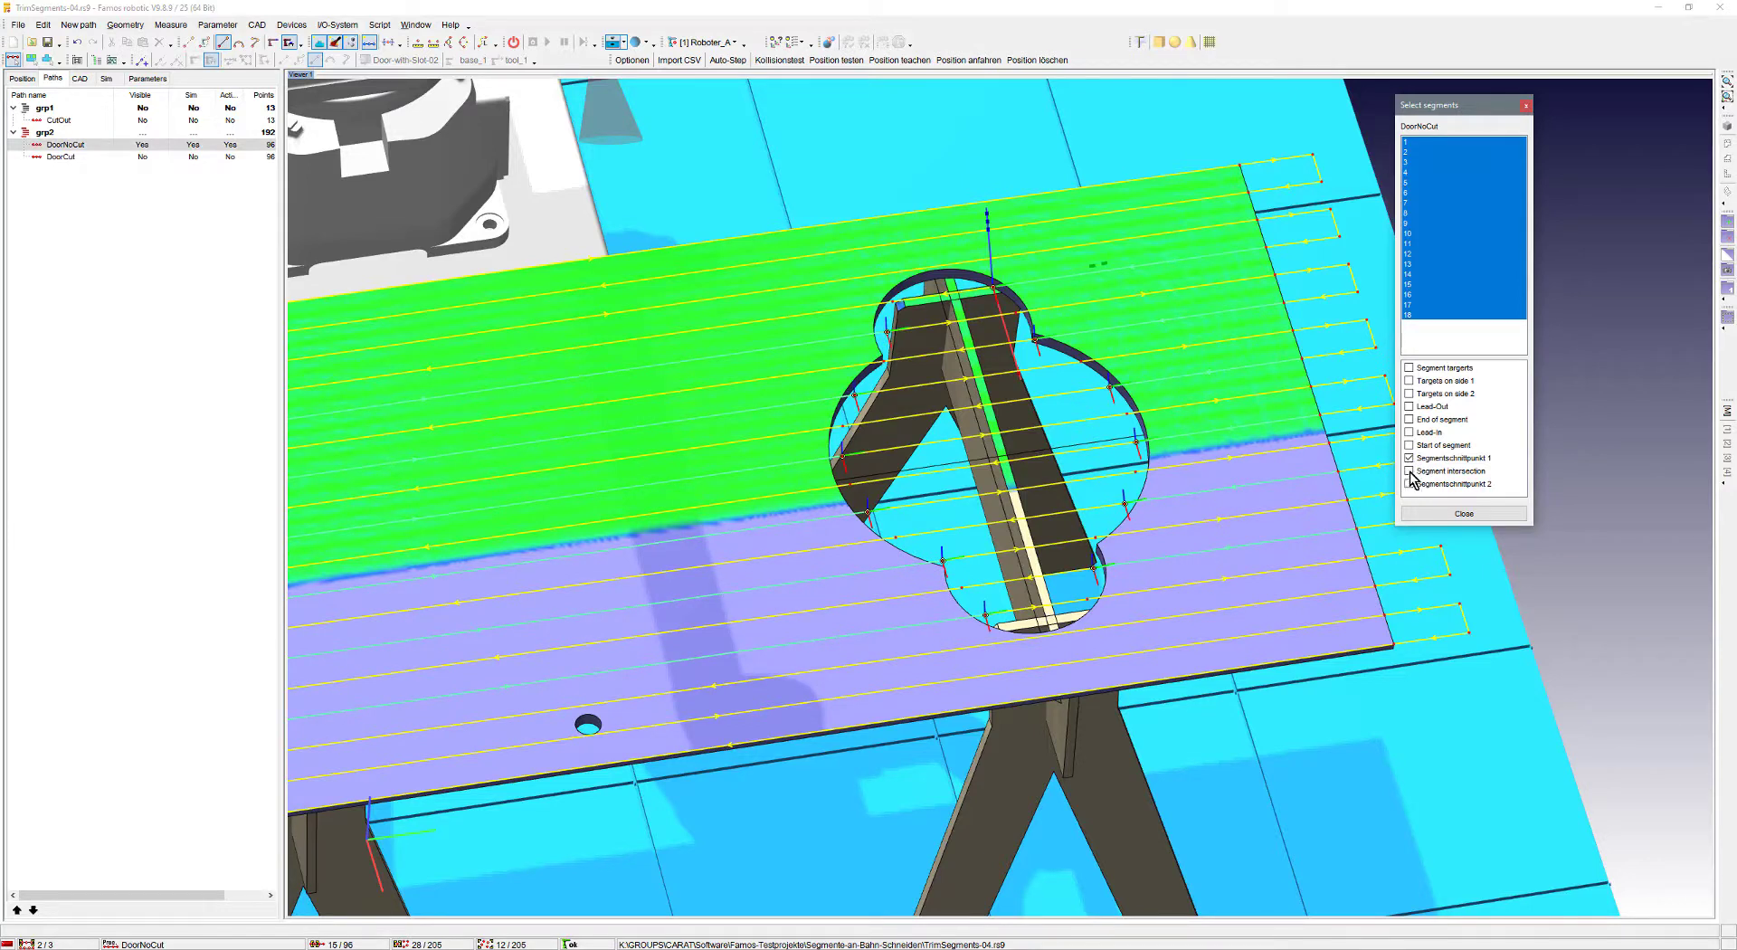
pyautogui.click(1409, 485)
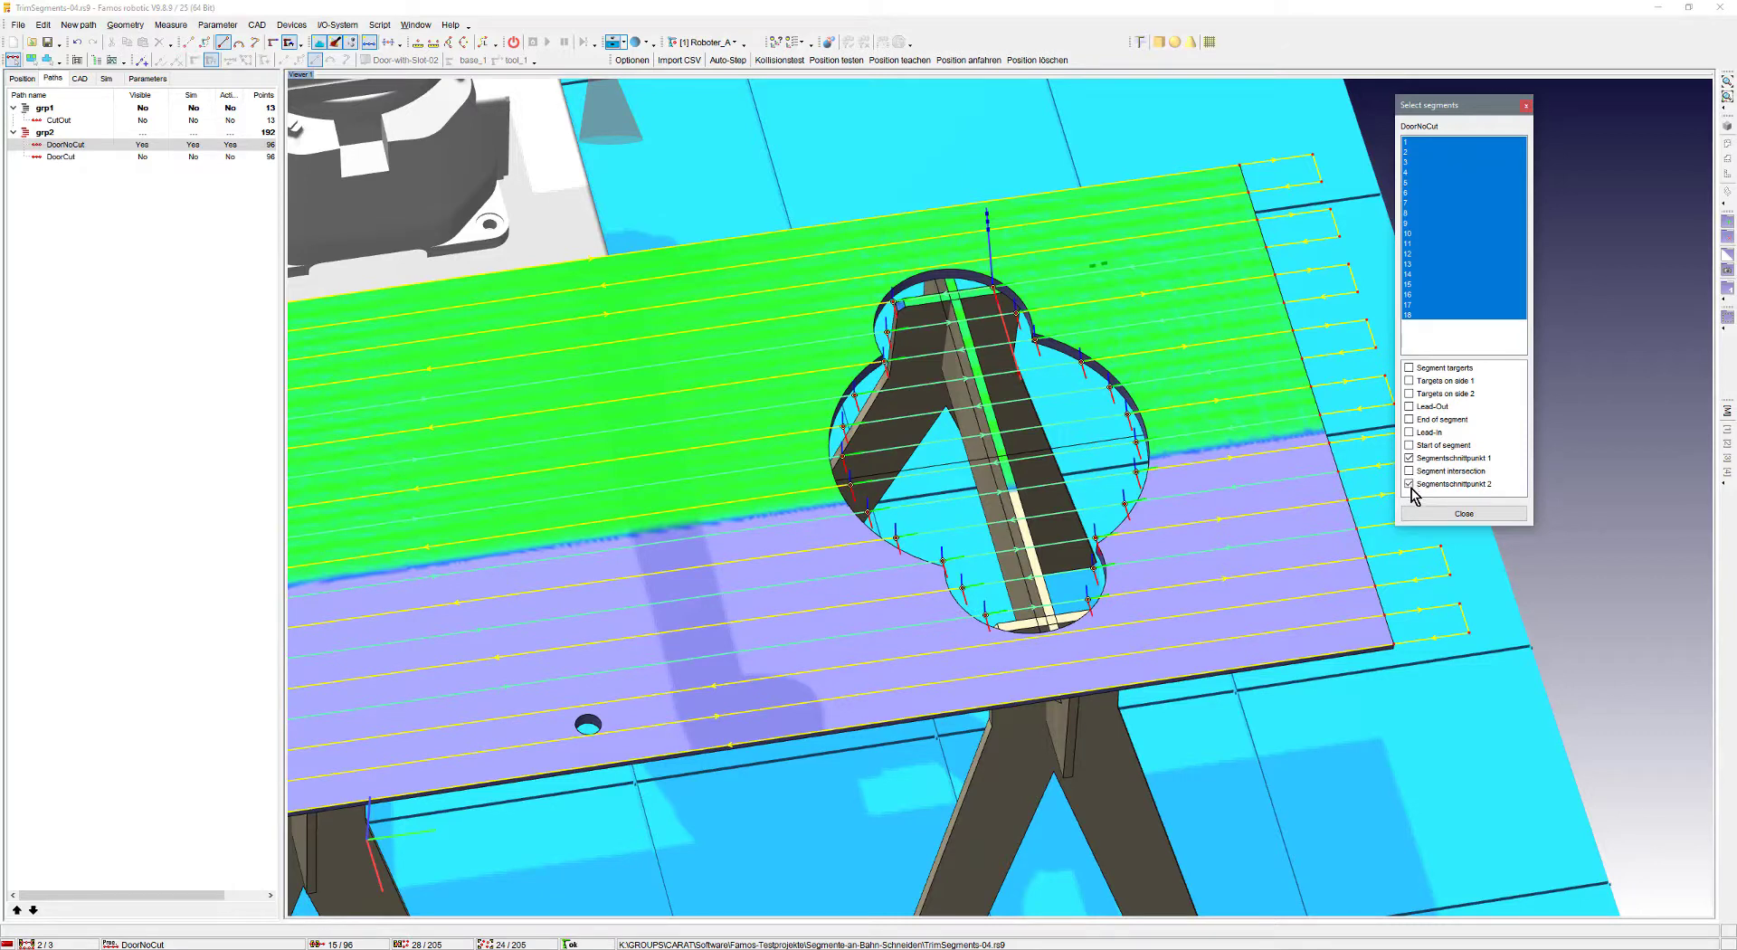
# - Remove the Segmentschnittpunkt 2 targets from the selection, keeping only Segmentschnittpunkt 1, and finish the segment selection
pyautogui.click(1410, 484)
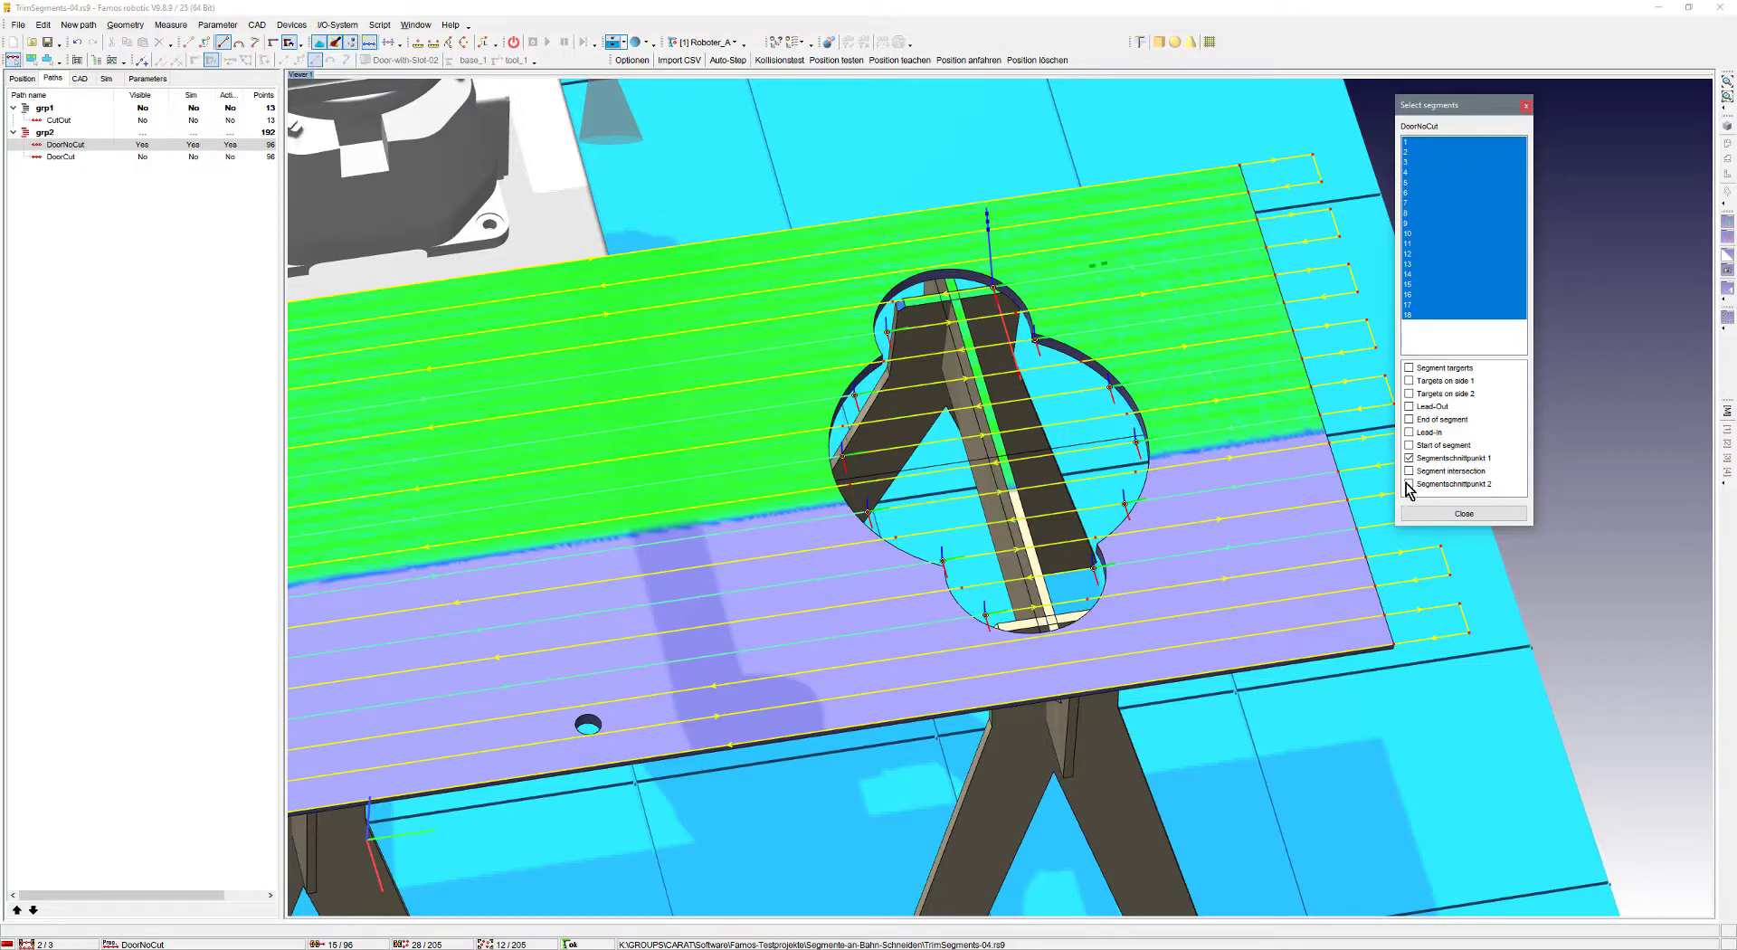
pyautogui.click(1464, 514)
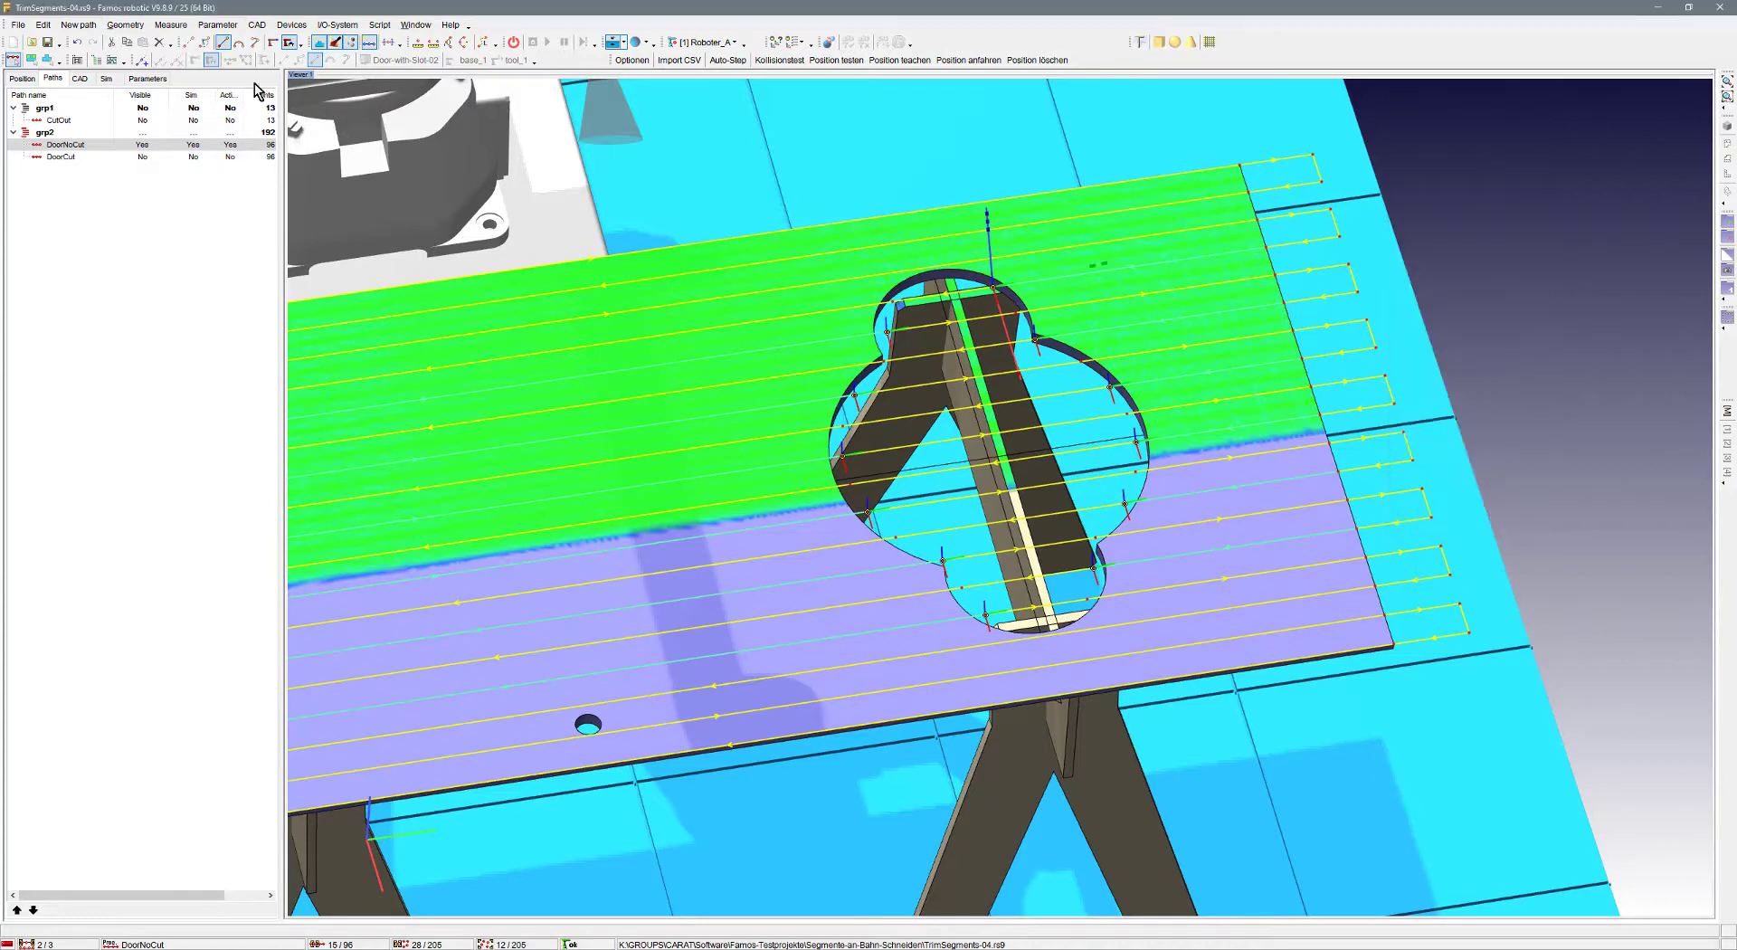
# - Display the Unified-Coating parameter along the DoorNoCut path, inspect the switching points around the cutout, and hide the display again
pyautogui.click(147, 79)
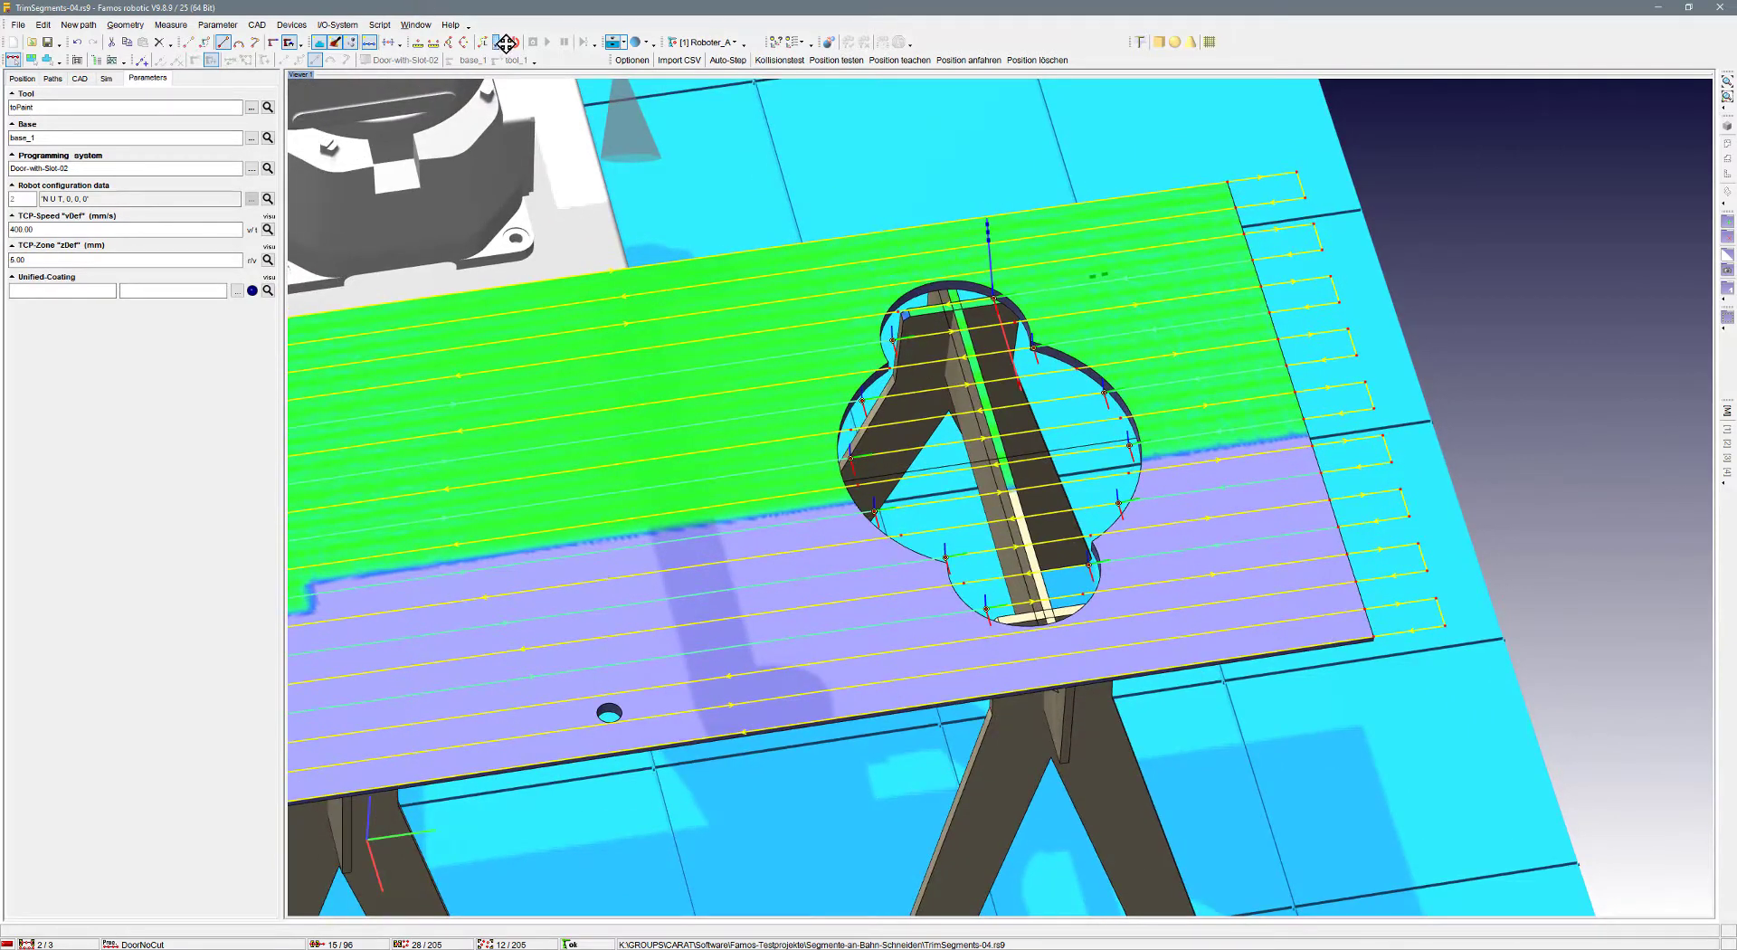
pyautogui.click(268, 288)
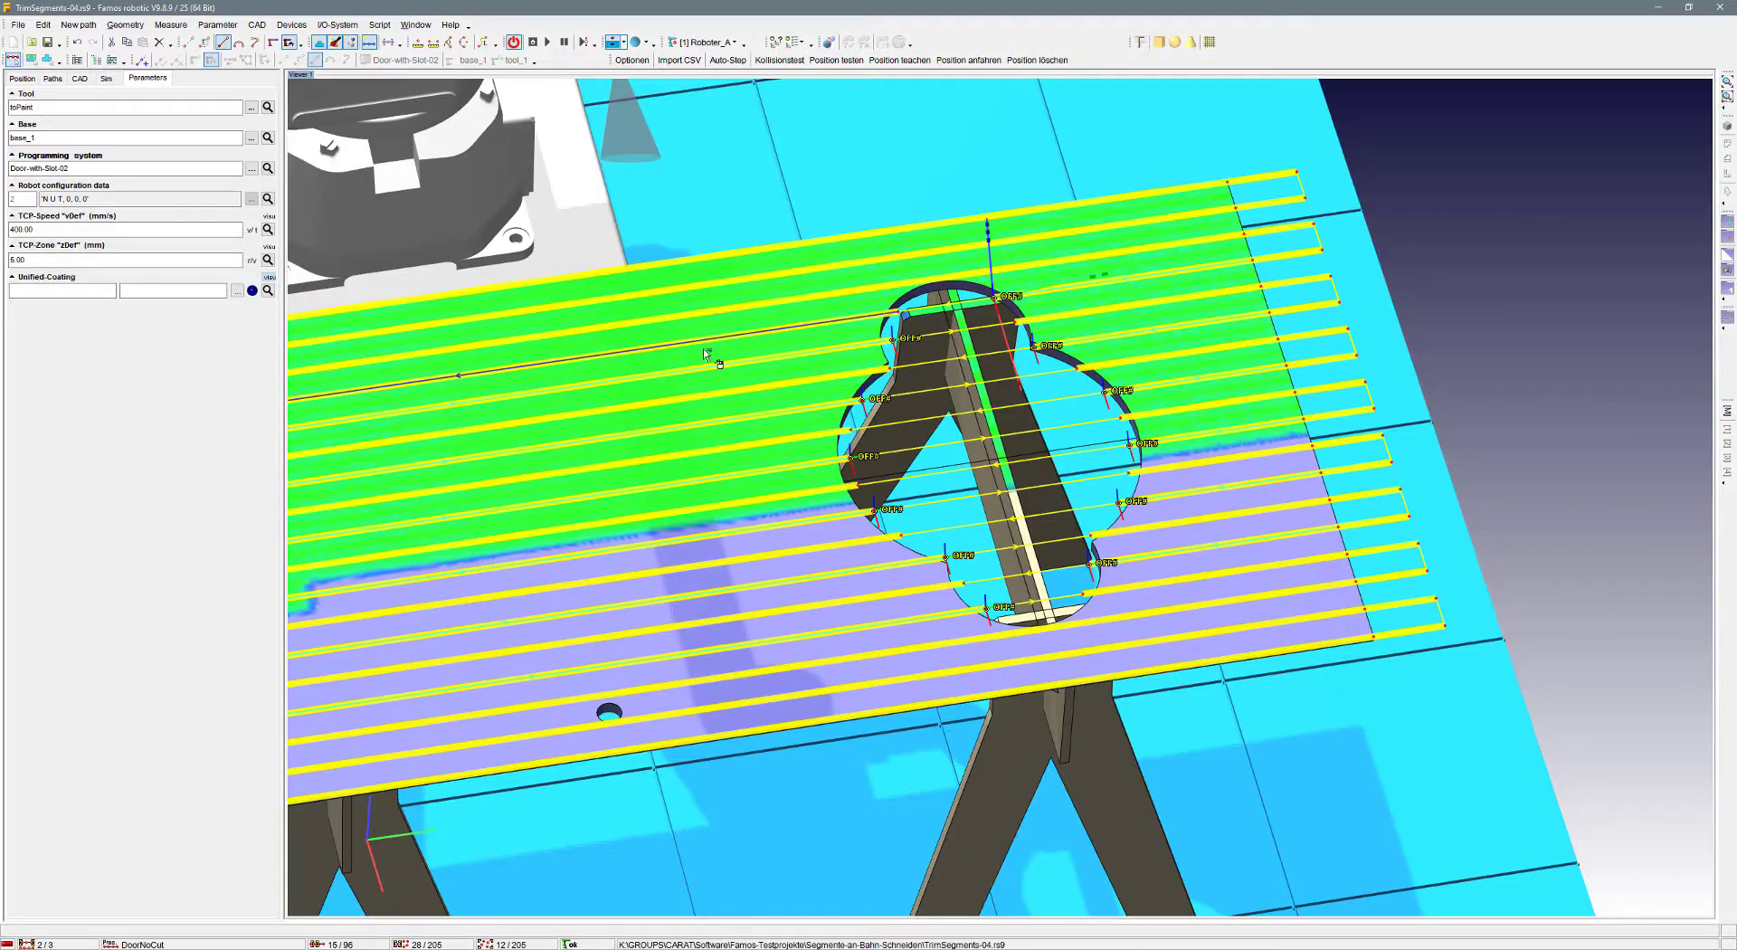
pyautogui.scroll(3, 741, 343)
pyautogui.moveTo(741, 342); pyautogui.dragTo(875, 432, button='middle')
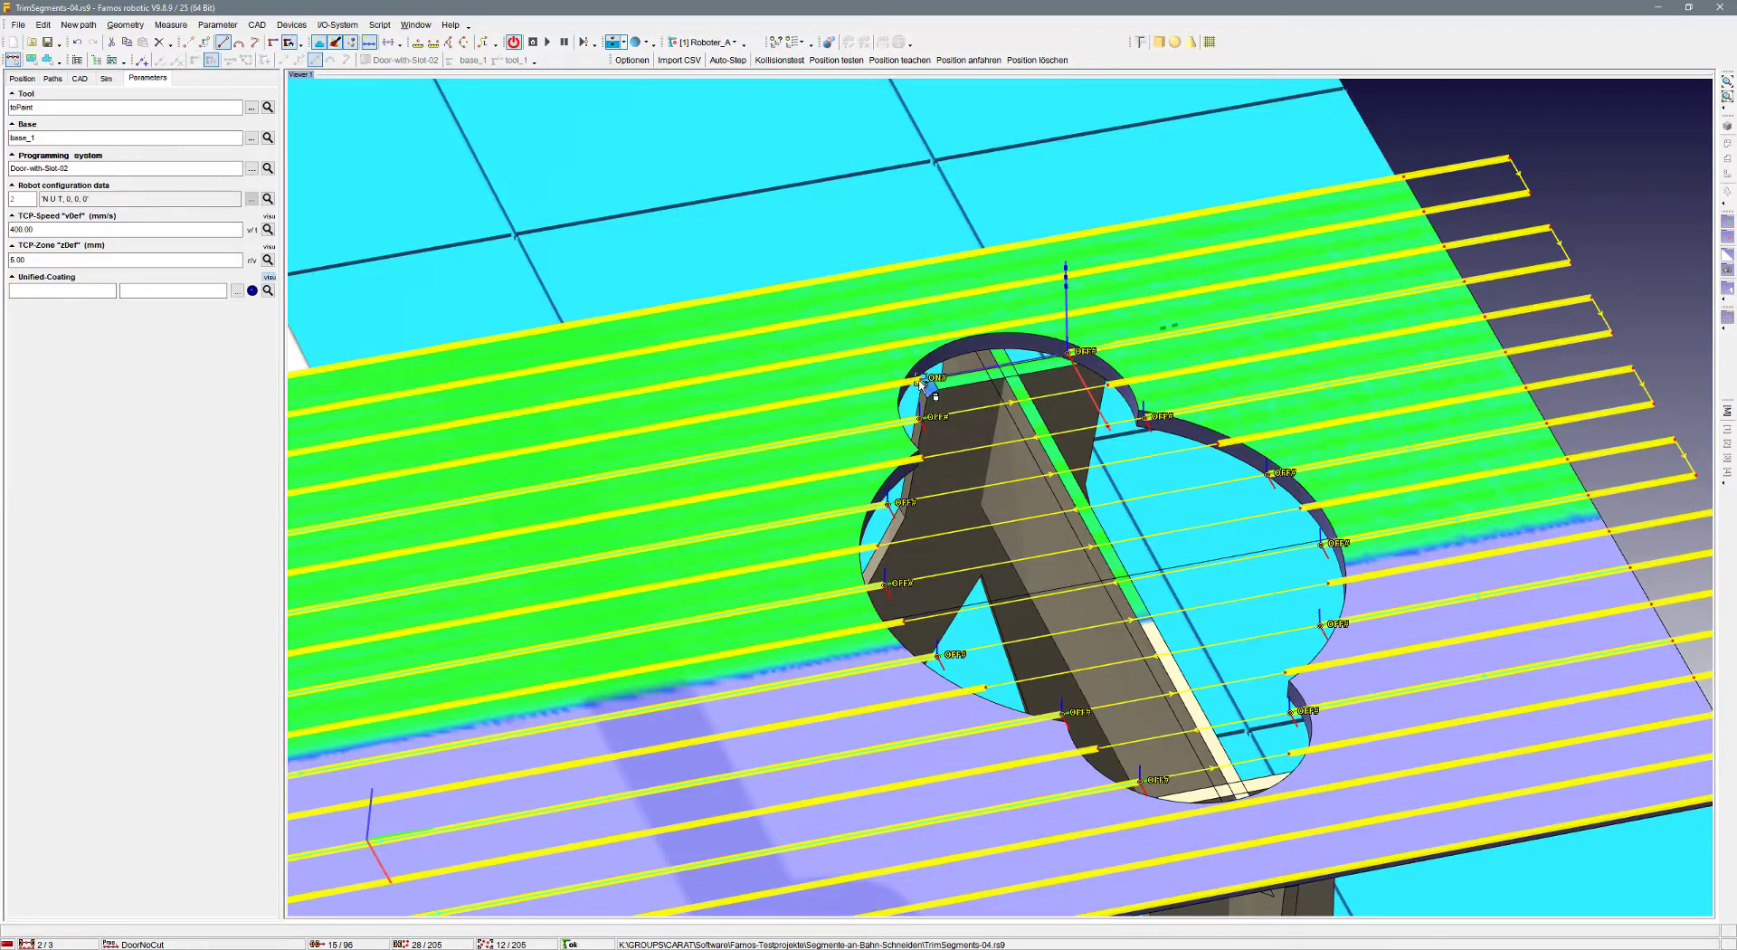
pyautogui.moveTo(922, 386); pyautogui.dragTo(920, 391, button='middle')
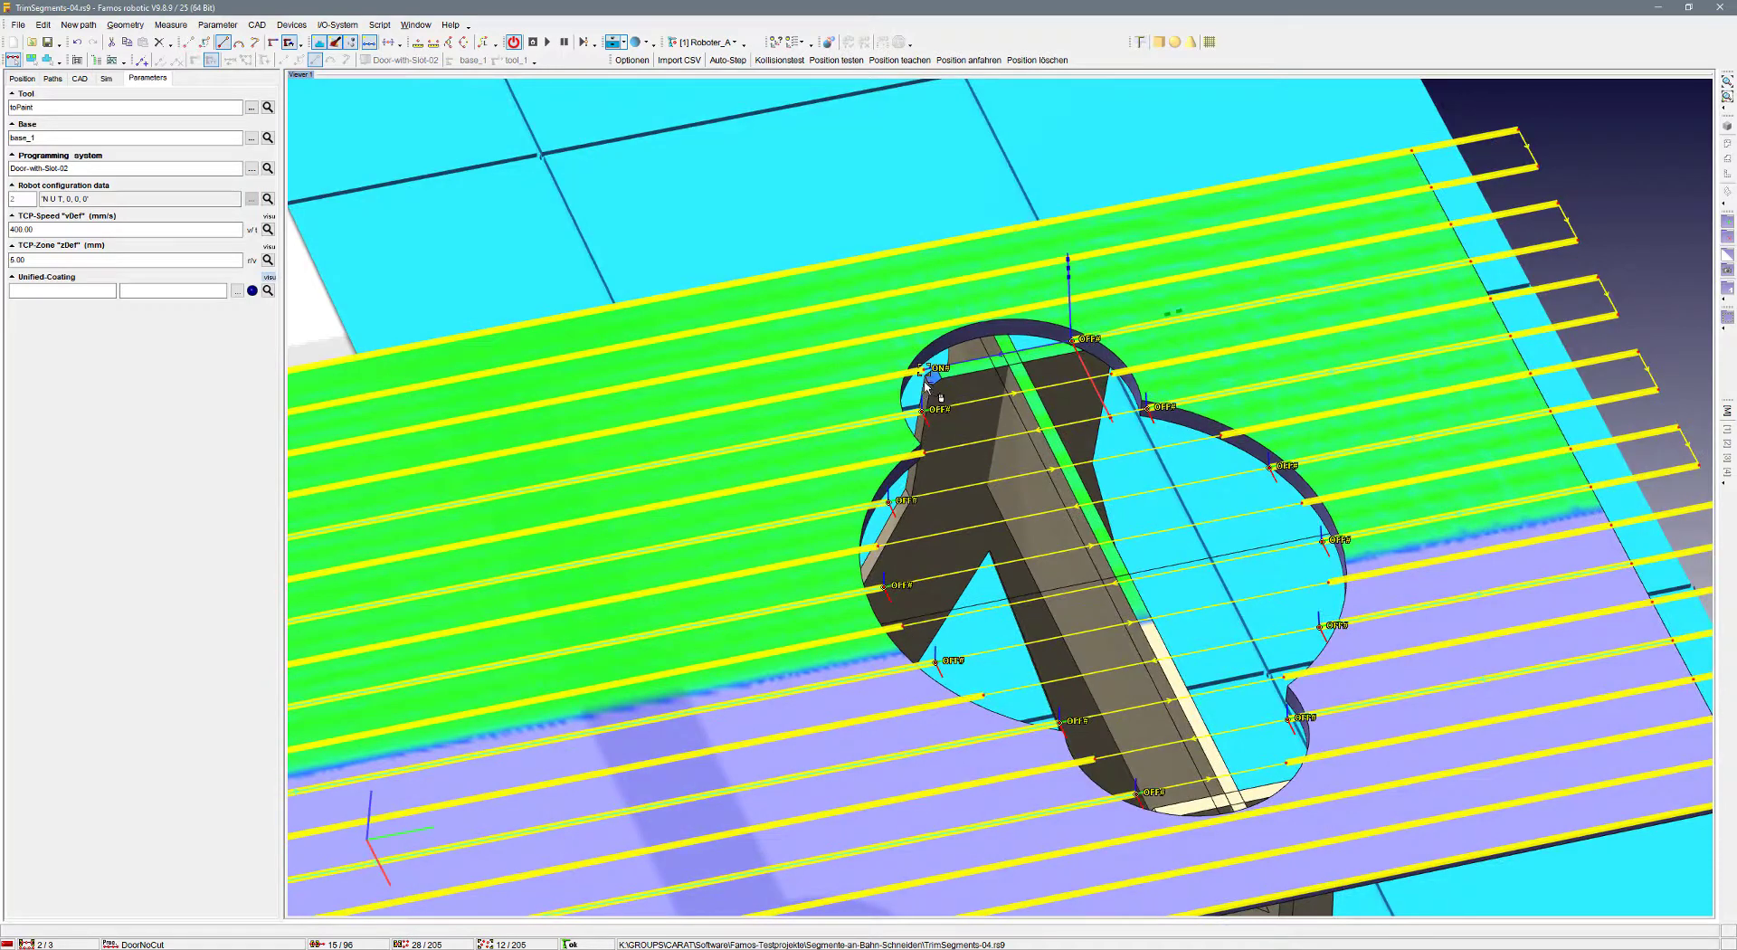
pyautogui.click(269, 282)
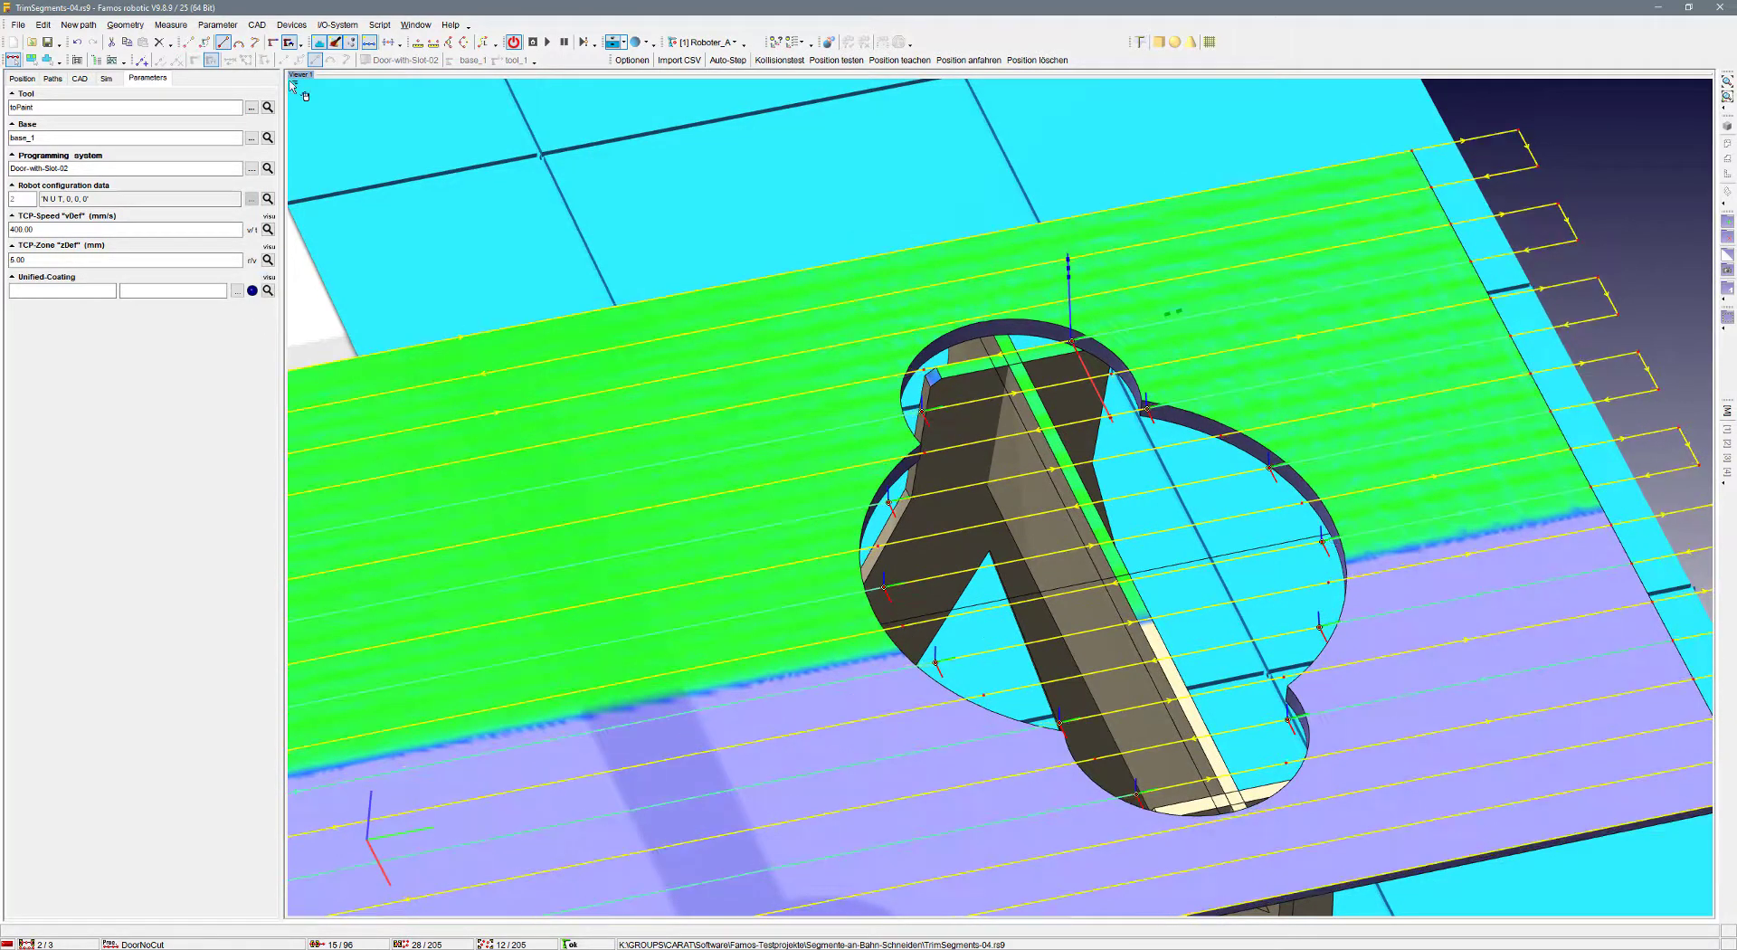
# - Run the coating simulation of the door path, set the override to 100%, and watch the robot pass the cutout
pyautogui.click(547, 43)
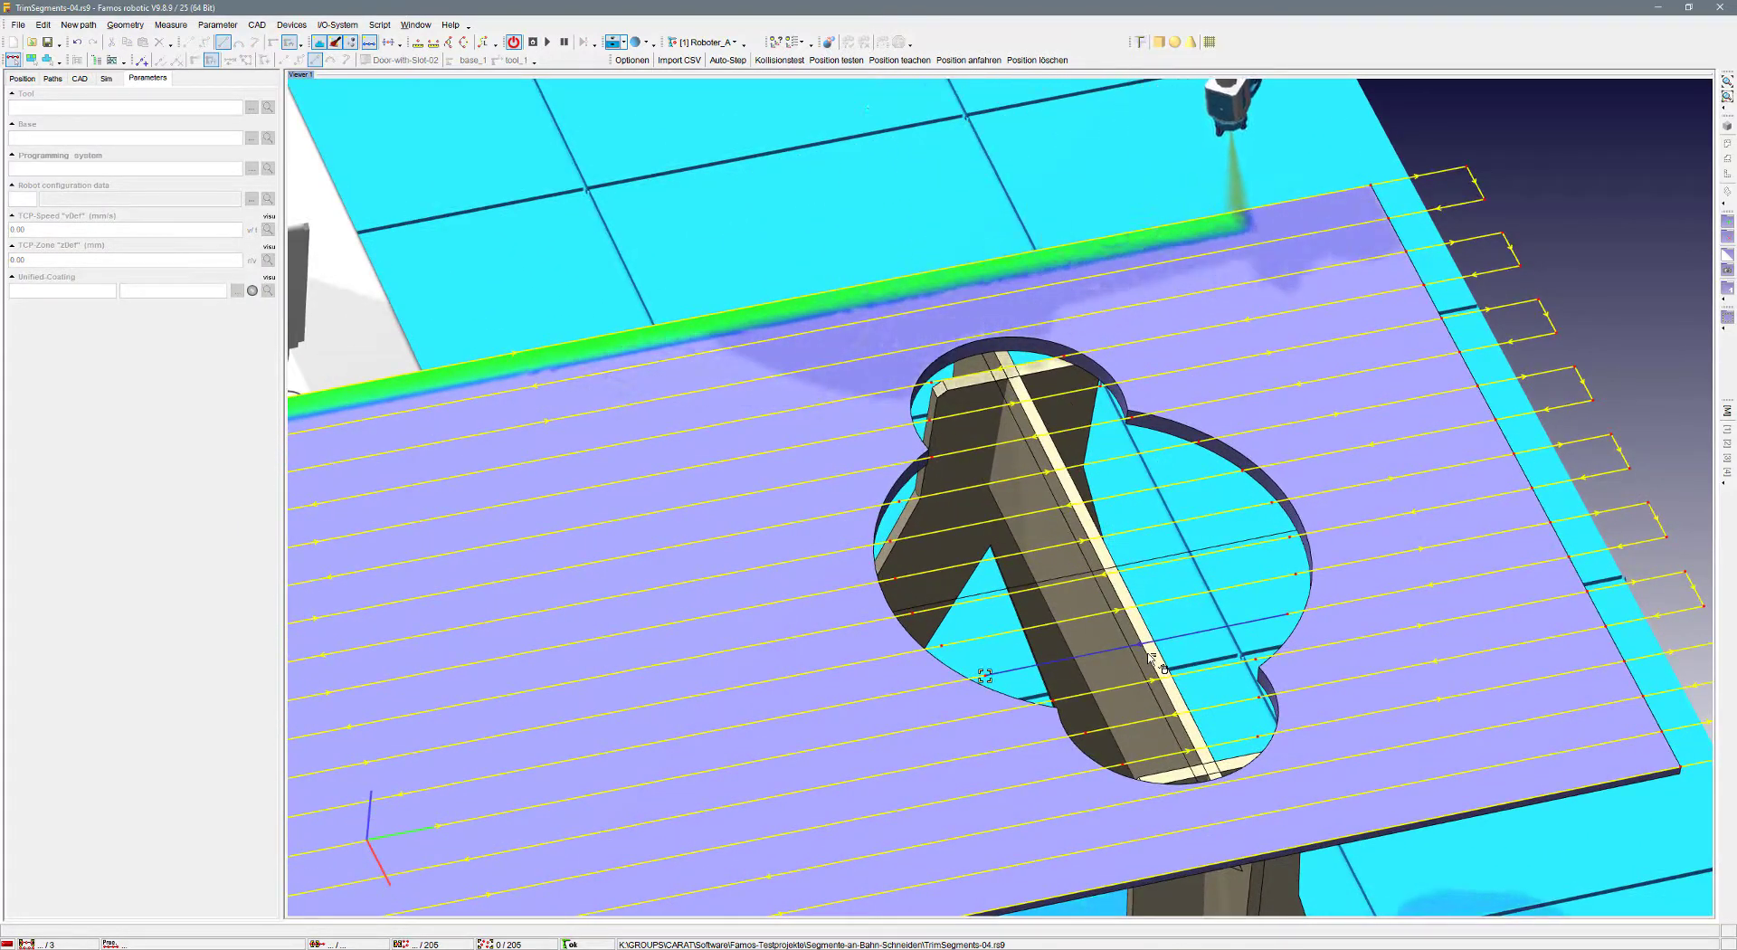
pyautogui.click(106, 78)
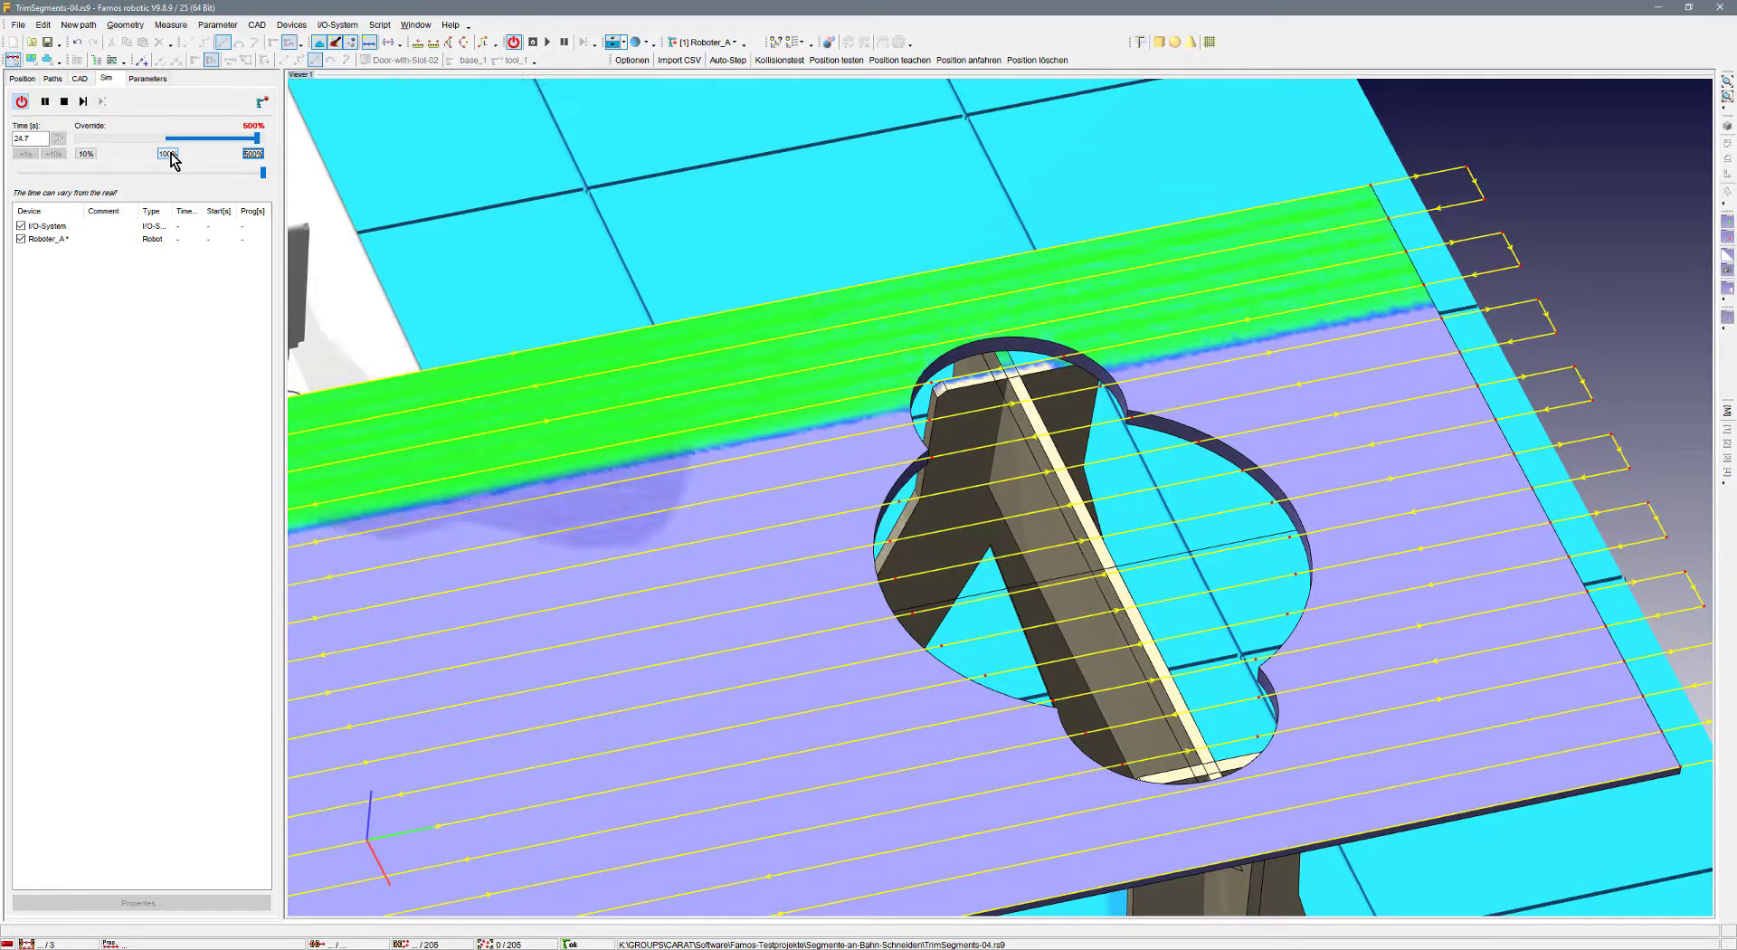
pyautogui.click(167, 154)
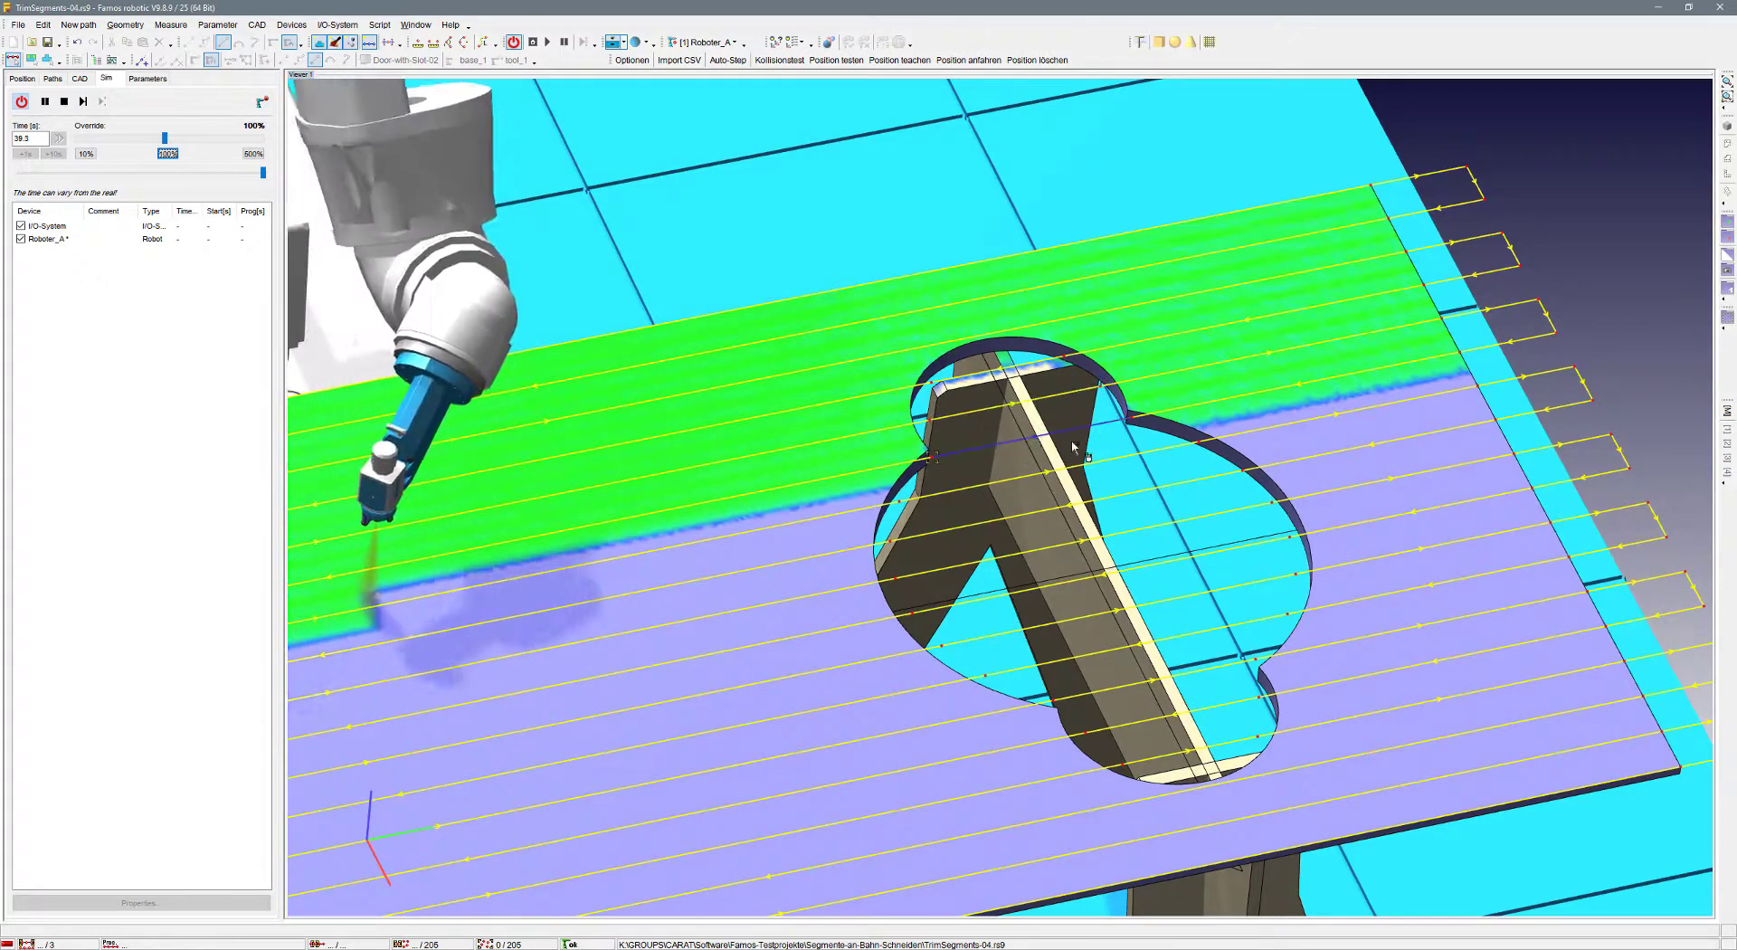
pyautogui.moveTo(1024, 665); pyautogui.dragTo(1055, 640, button='middle')
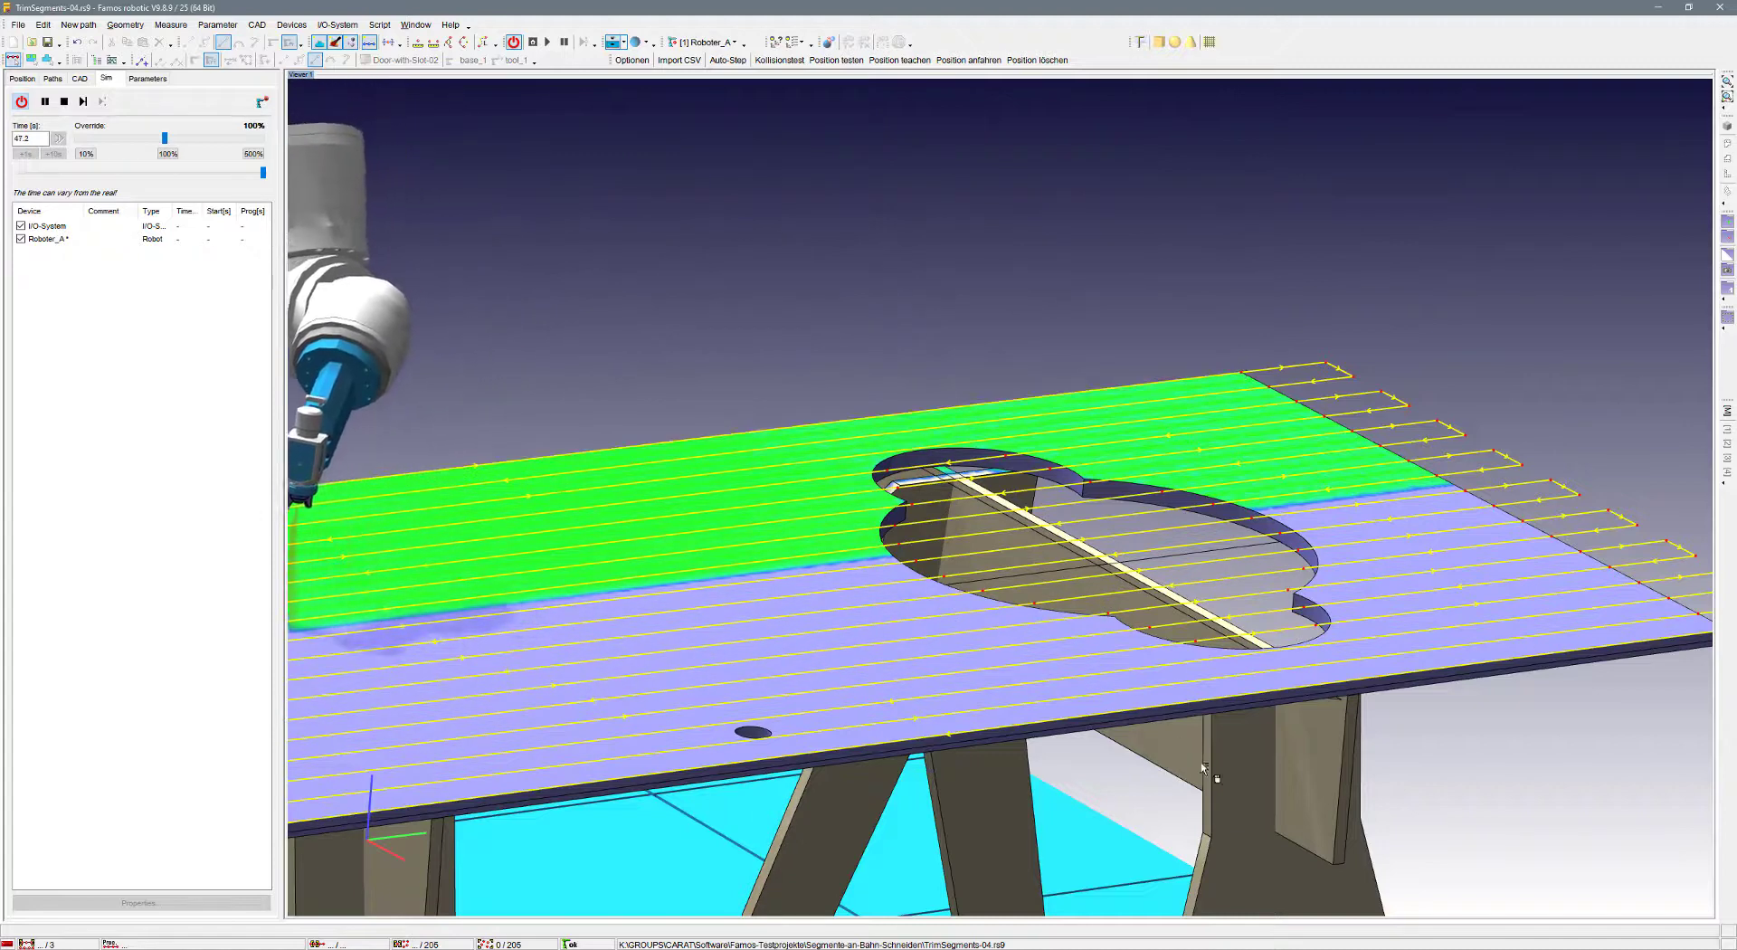
pyautogui.scroll(-4, 1210, 767)
pyautogui.moveTo(1210, 767); pyautogui.dragTo(1167, 722, button='middle')
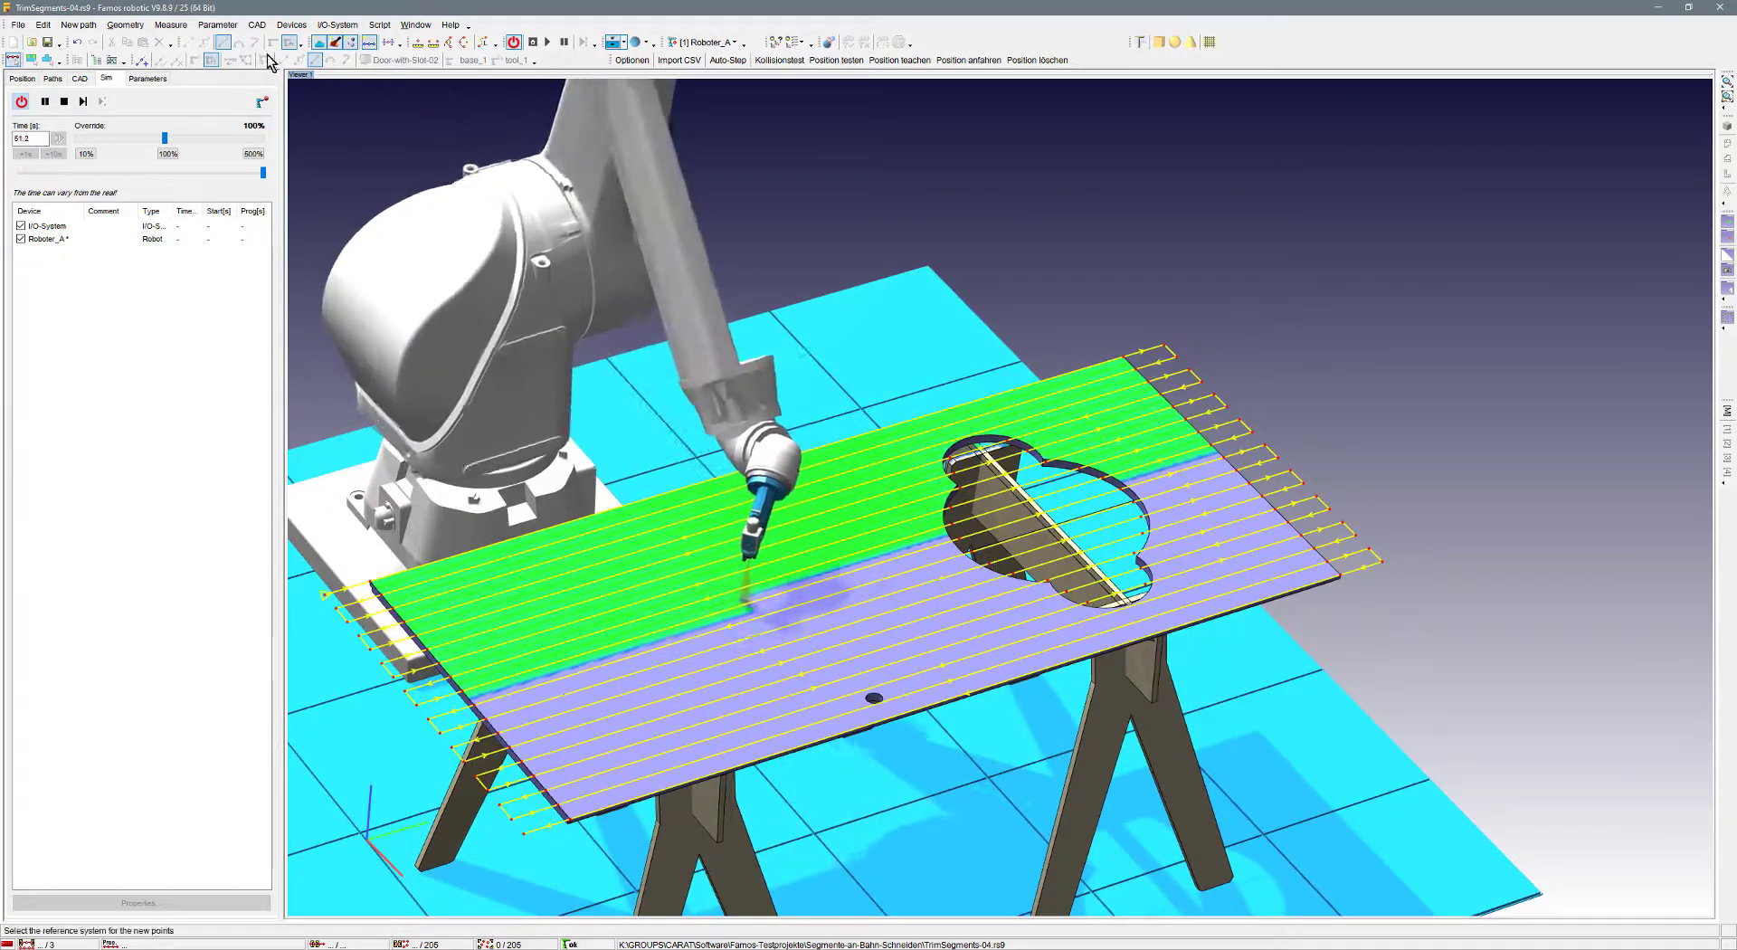
pyautogui.click(126, 24)
pyautogui.moveTo(136, 43)
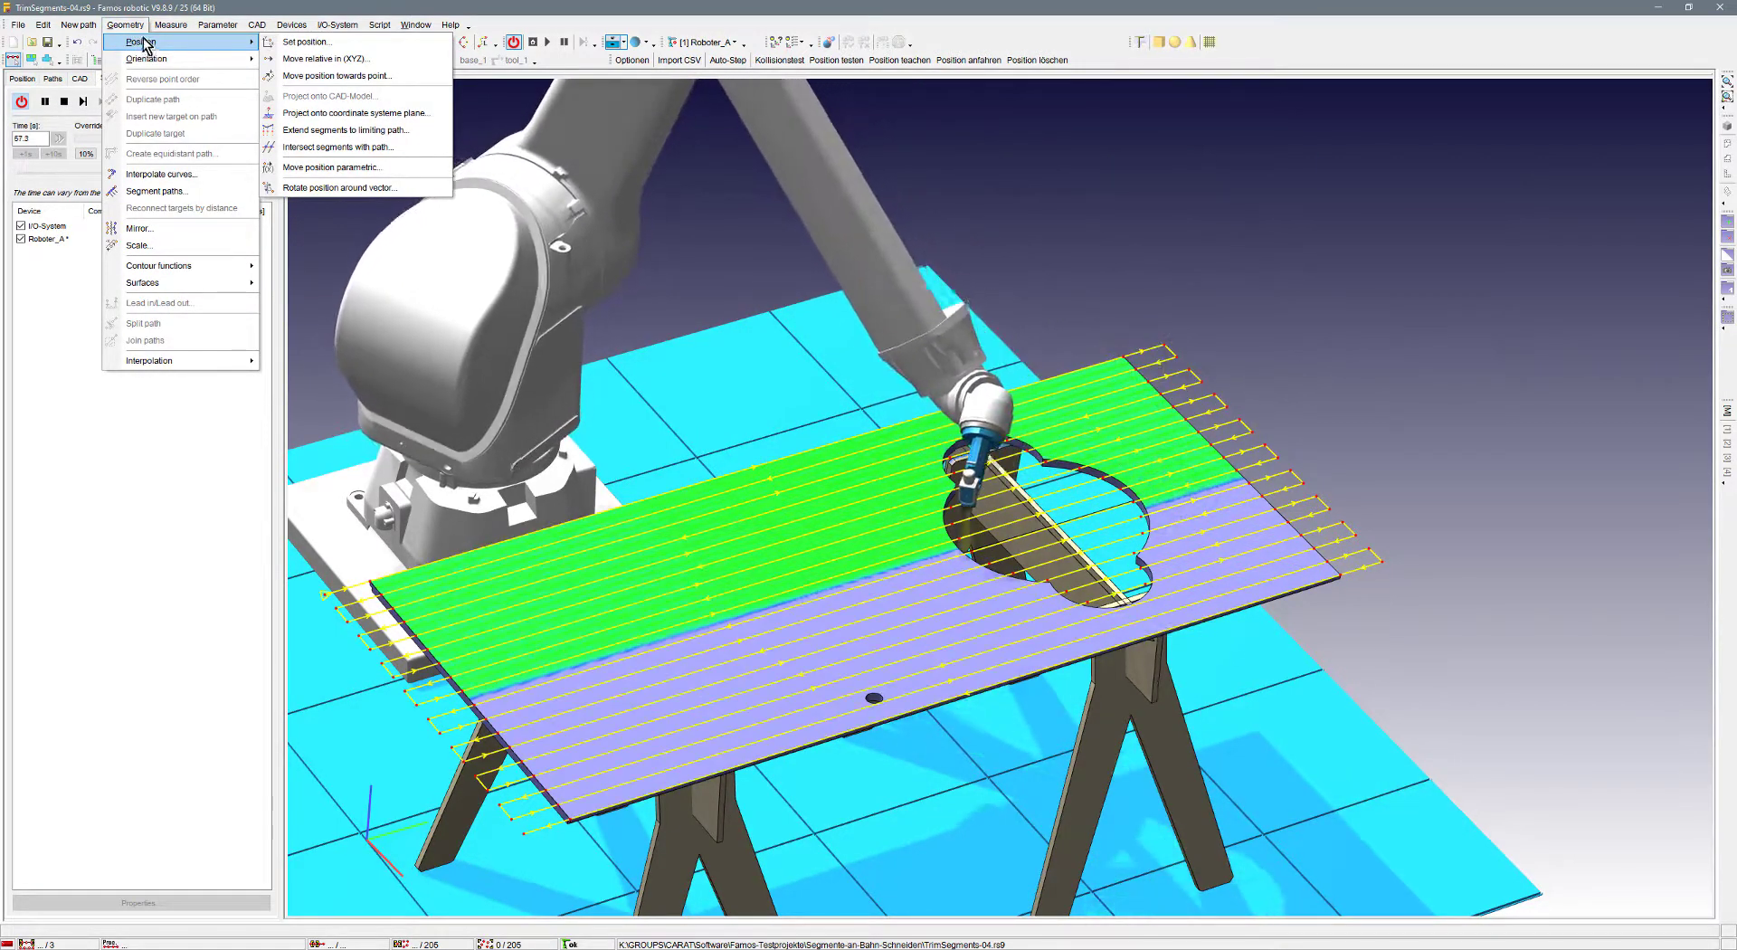
pyautogui.click(154, 12)
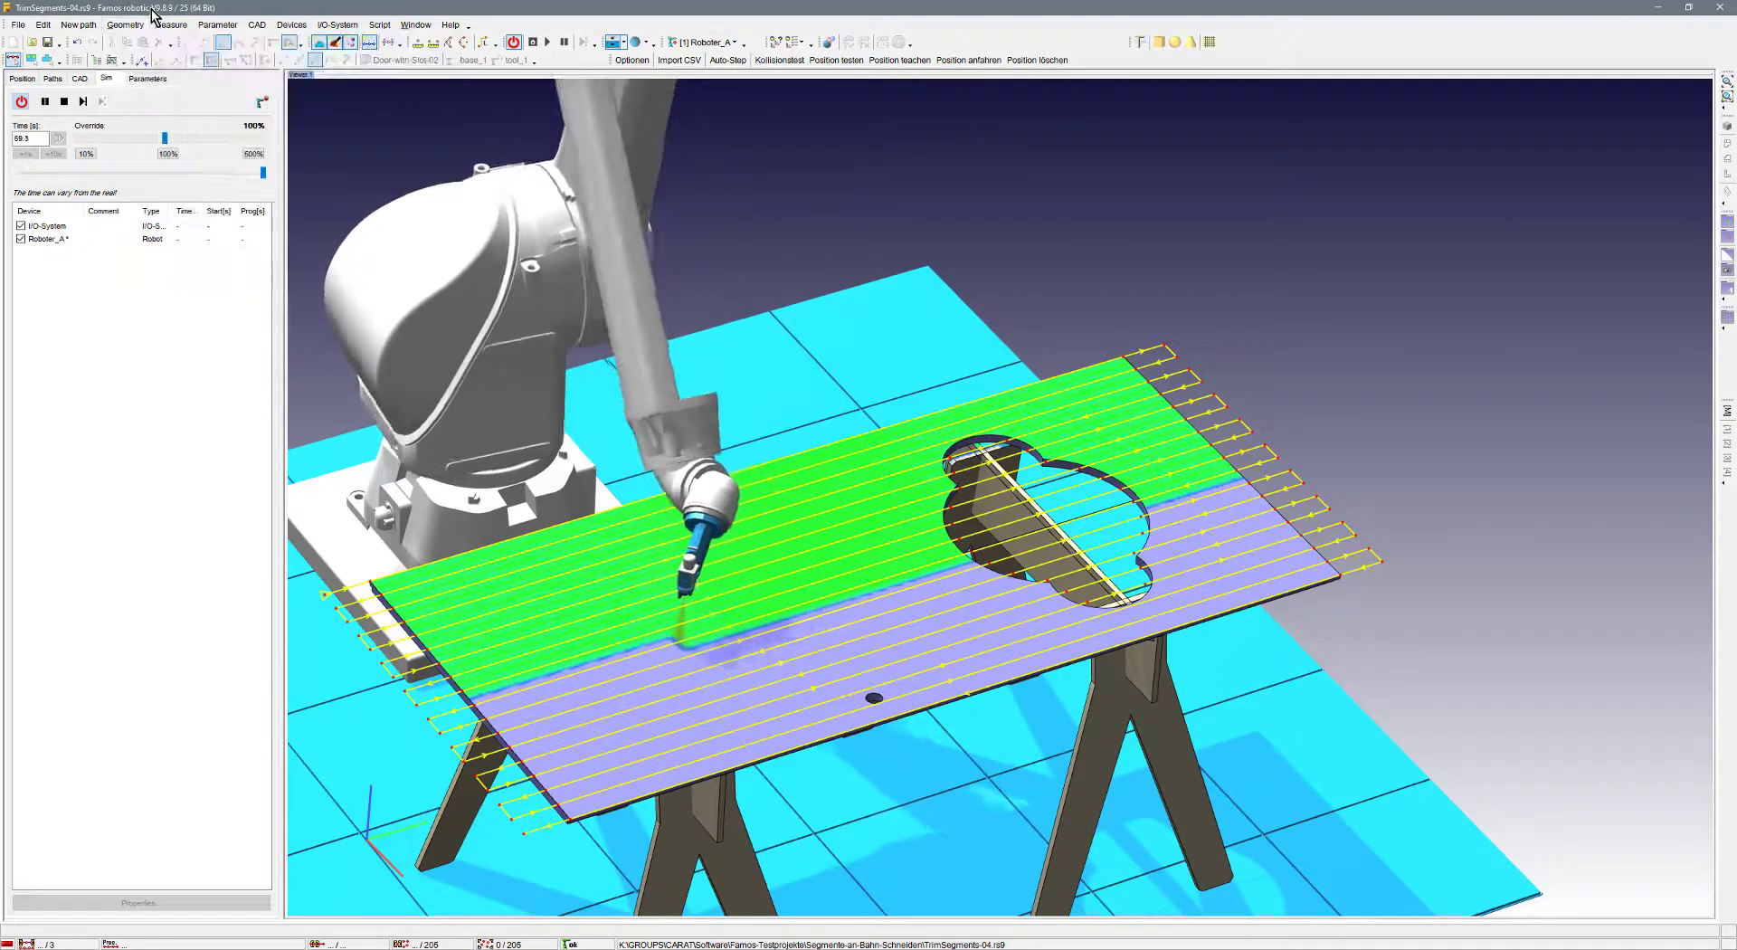